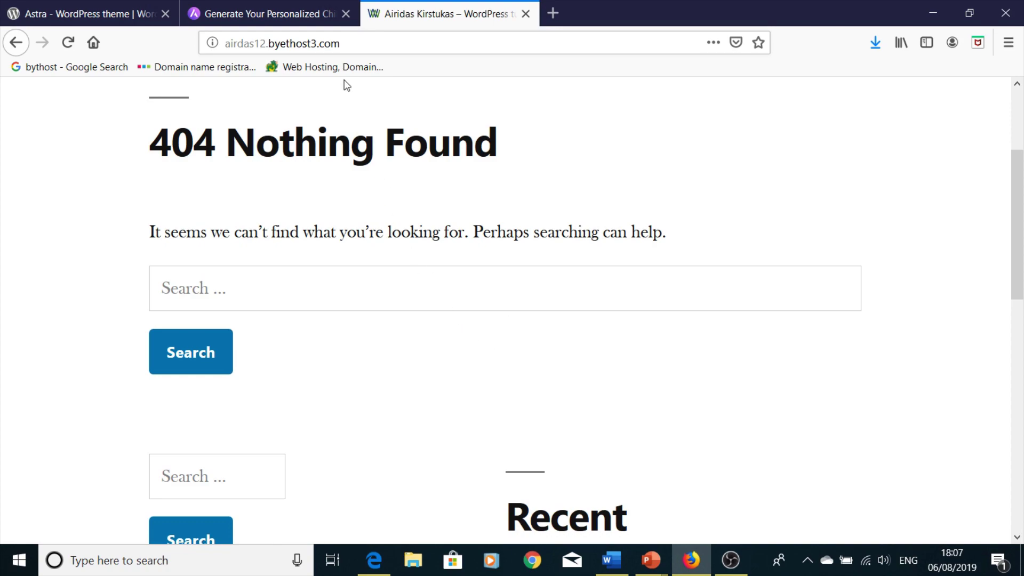
- Go to the site's /admin address and log in with the saved admin credentials
left_click(385, 45)
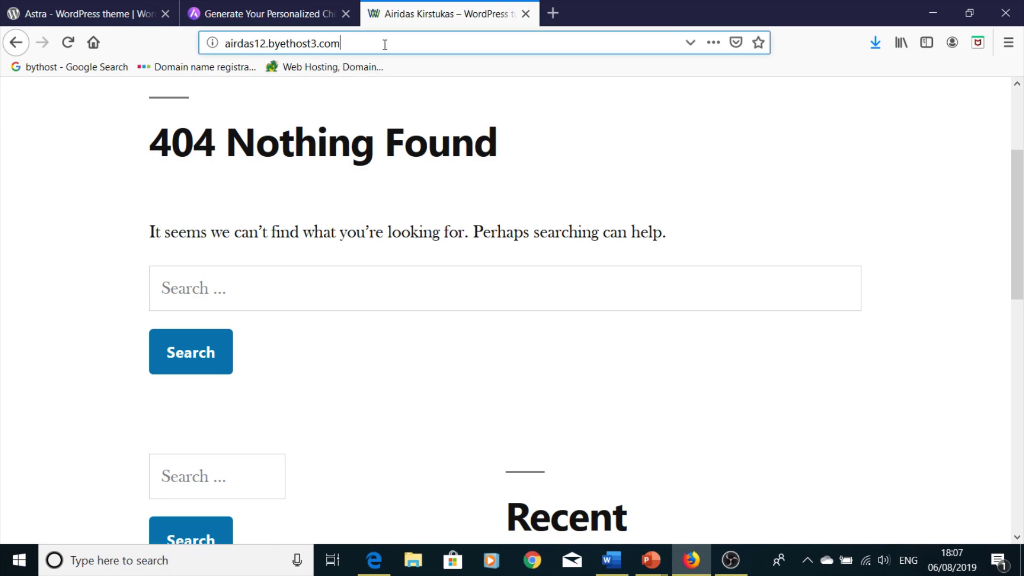
left_click(385, 45)
type("/")
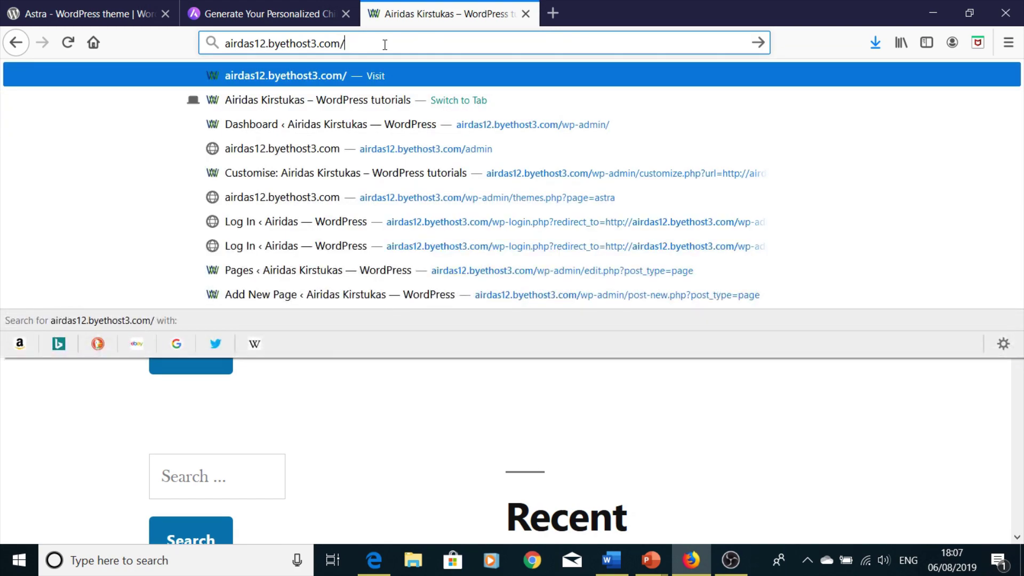
type("admin")
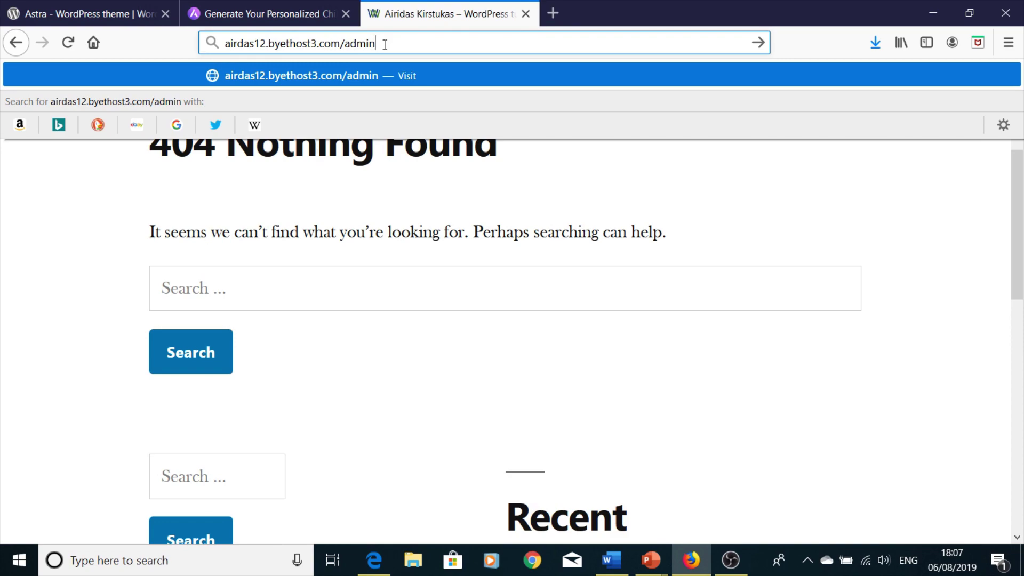
key("Return")
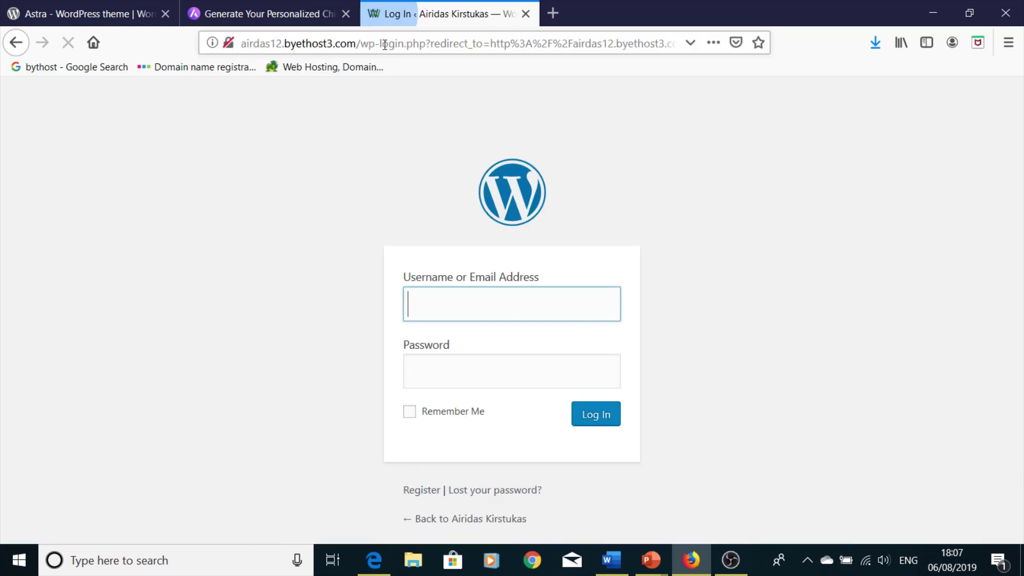
left_click(469, 362)
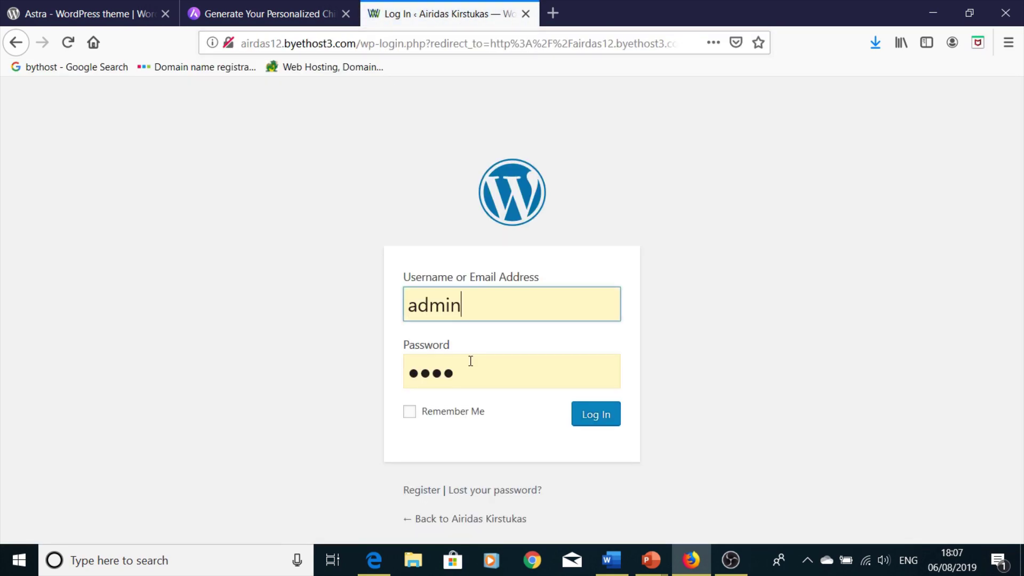
left_click(601, 420)
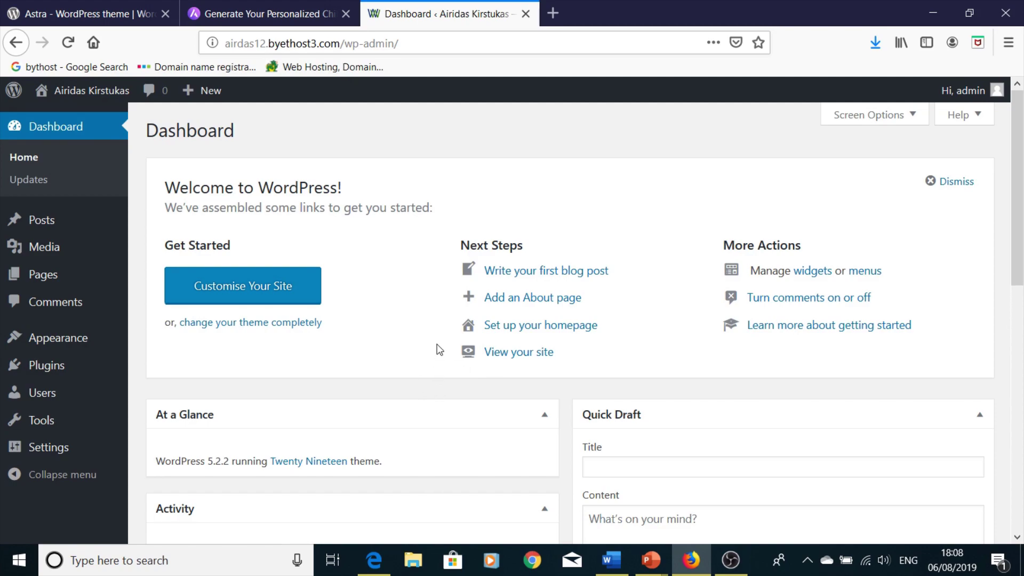
- Go to Appearance > Themes to see the three installed themes
scroll(439, 350, "down", 5)
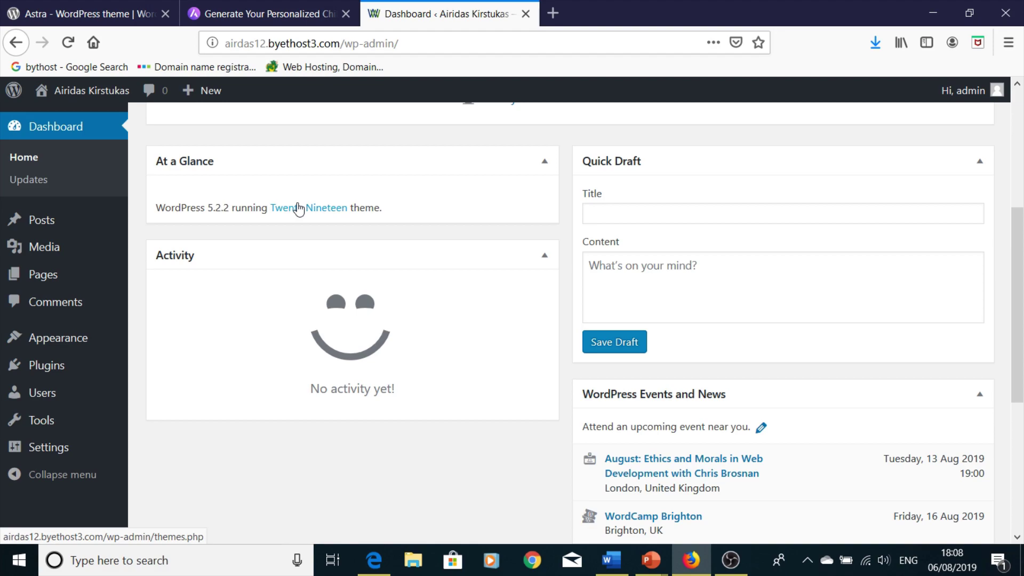
mouse_move(55, 338)
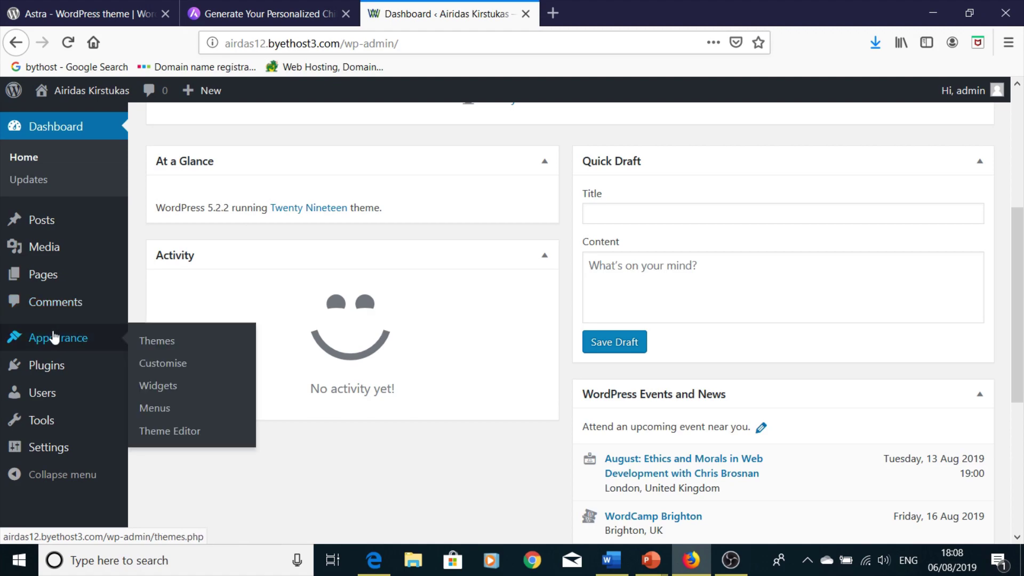
left_click(172, 344)
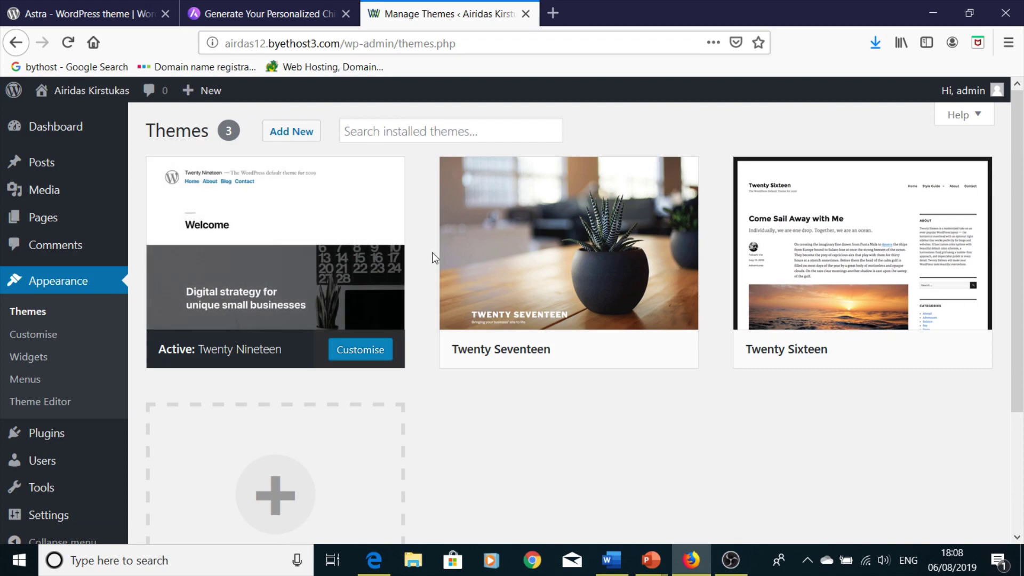
- Search Add New themes for Astra, install it, then activate it
left_click(307, 135)
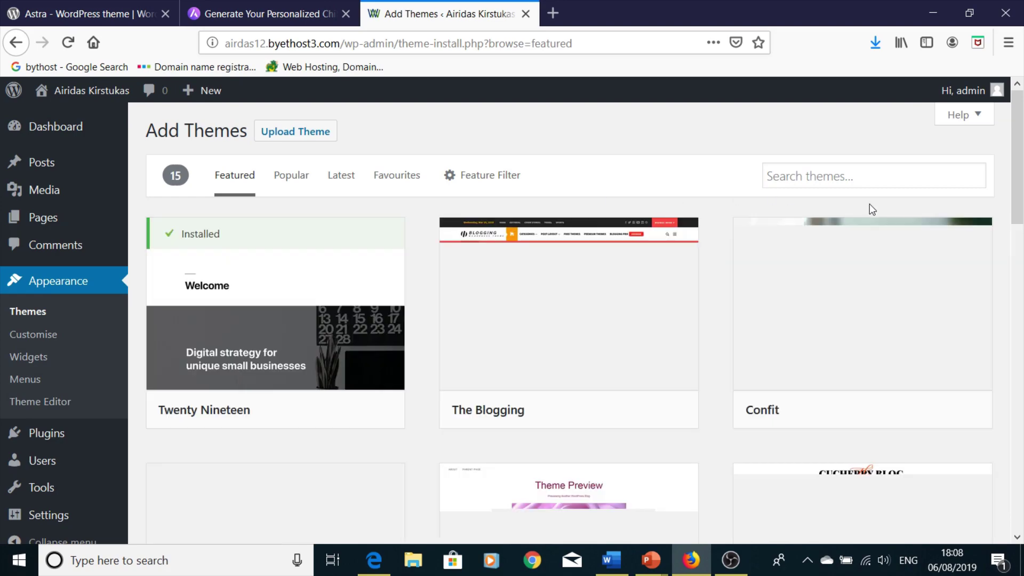
left_click(826, 176)
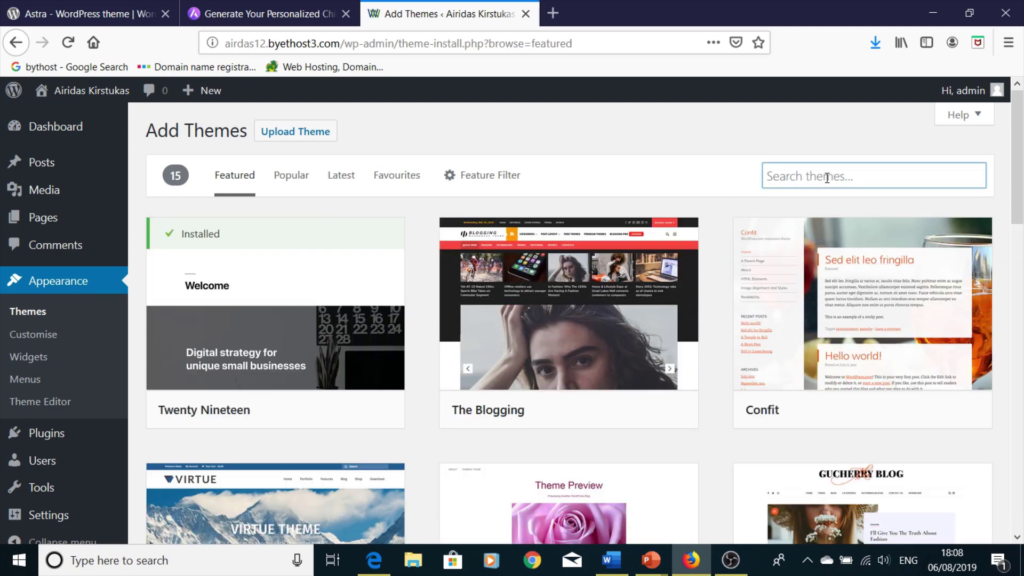
type("astra")
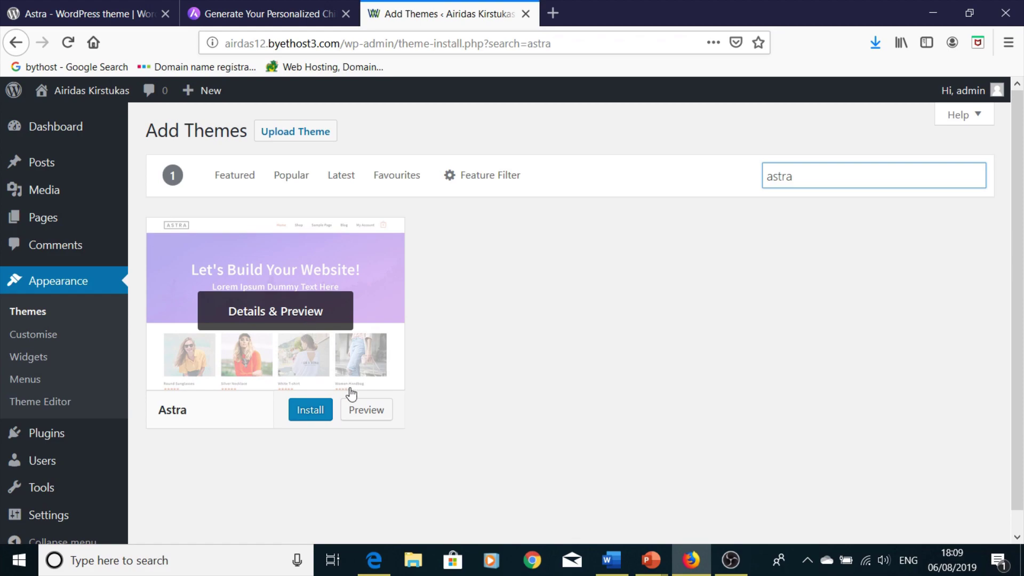
mouse_move(336, 316)
left_click(315, 412)
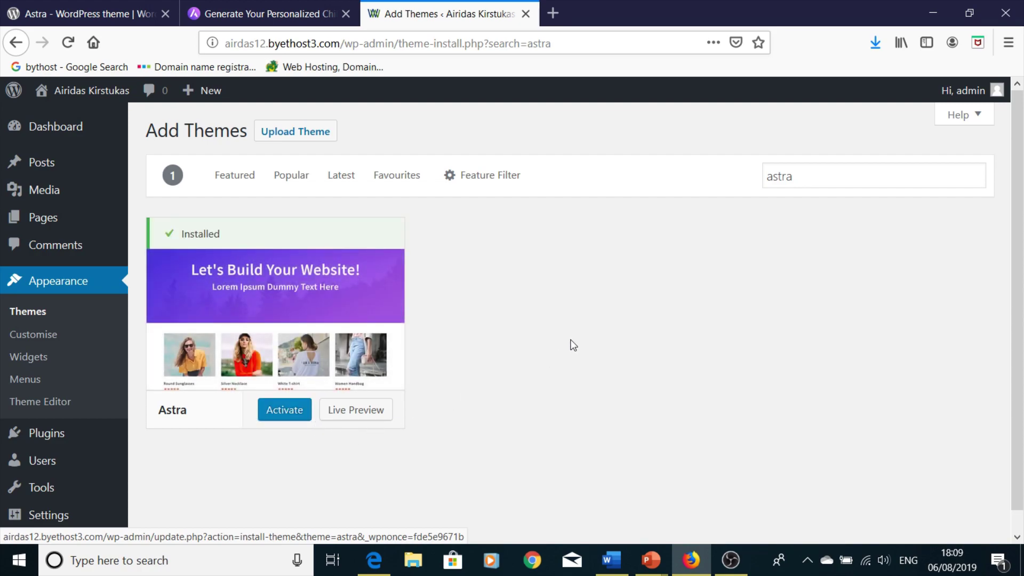
left_click(292, 419)
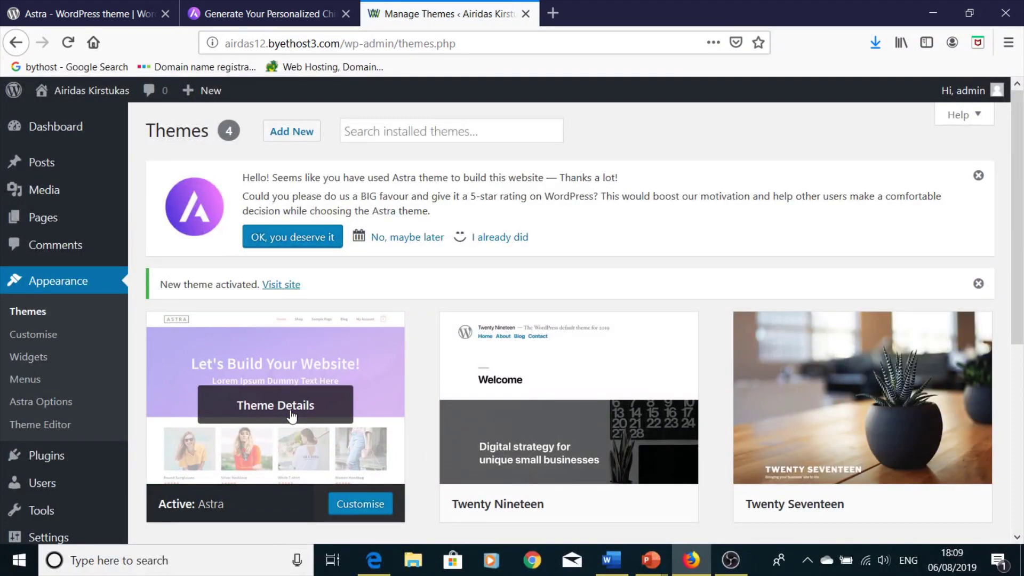
- Open the Customiser for the active Astra theme and scroll the preview to its footer
scroll(291, 416, "down", 2)
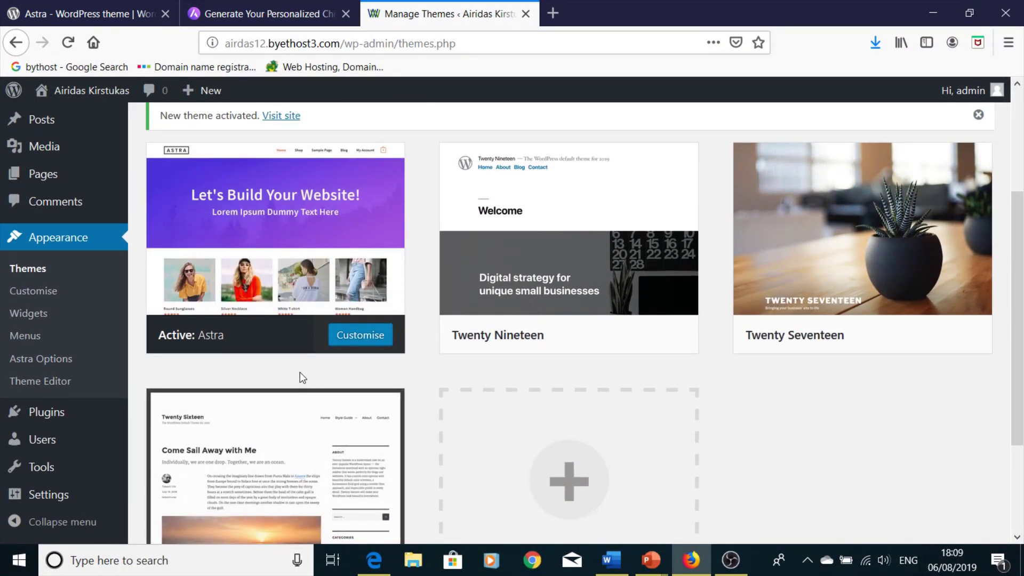
left_click(358, 341)
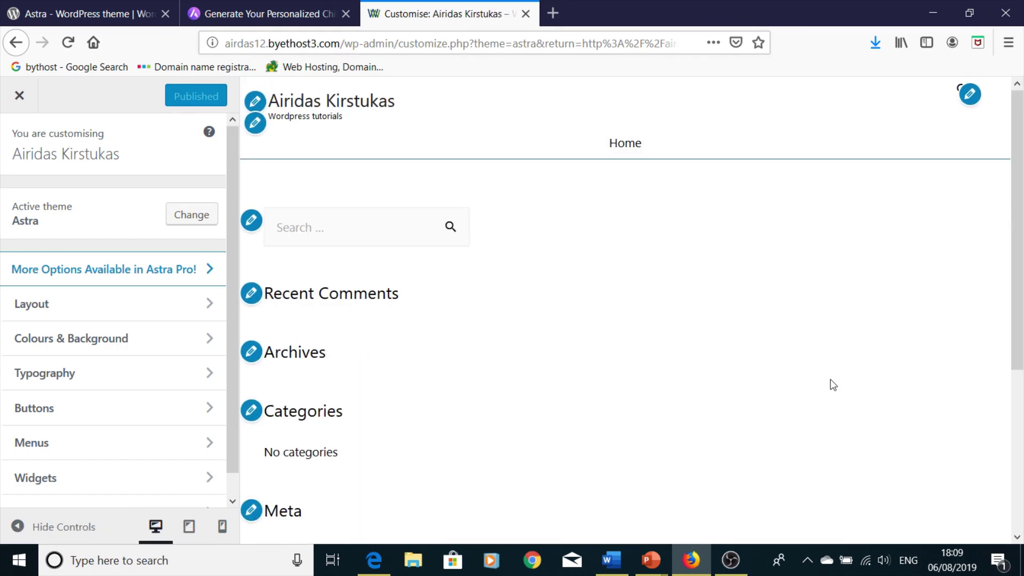
scroll(654, 329, "down", 5)
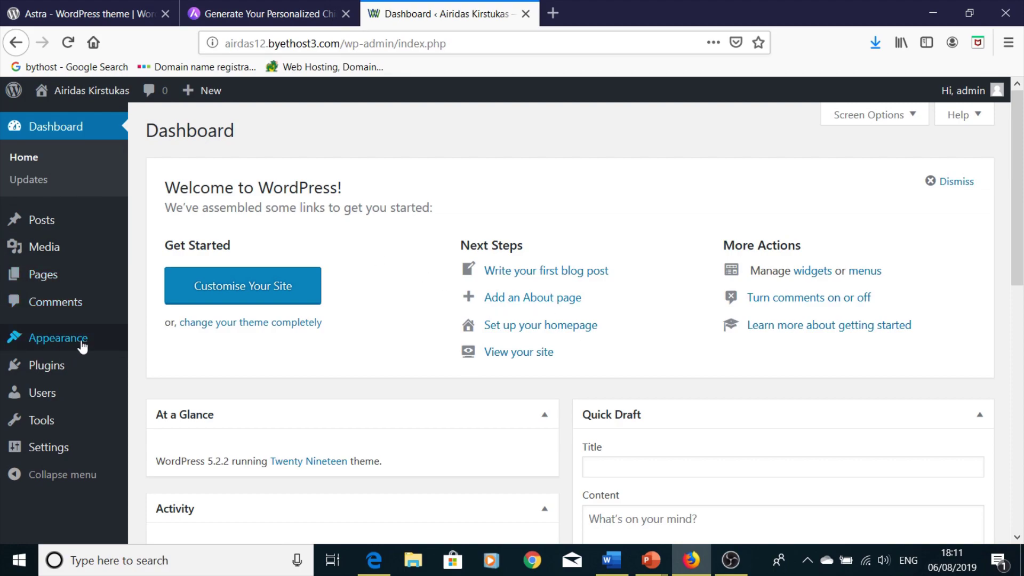
- Save astra.1.8.7.zip from the wordpress.org Astra page and confirm it sits in the Astra folder
left_click(93, 16)
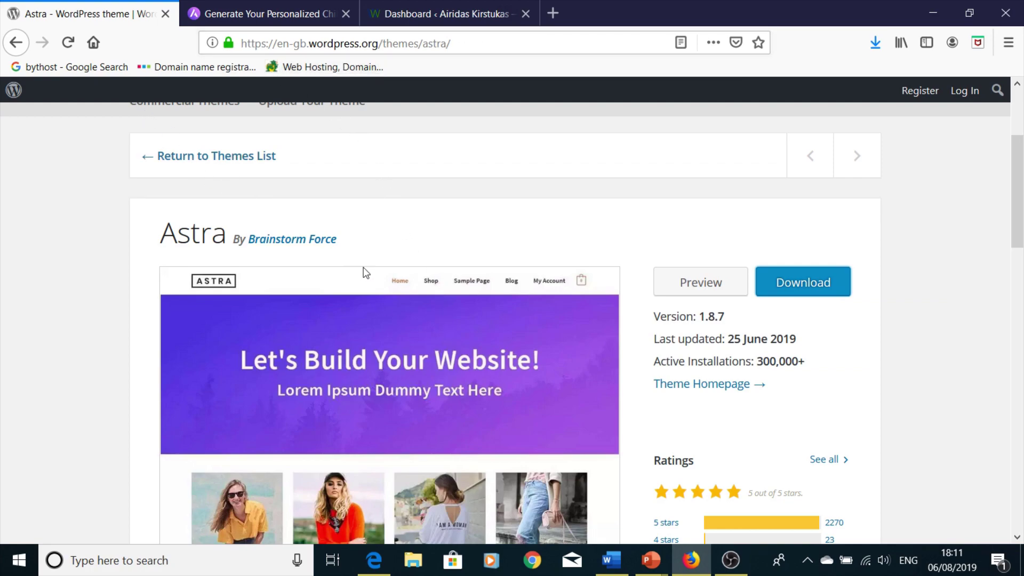
scroll(374, 277, "up", 3)
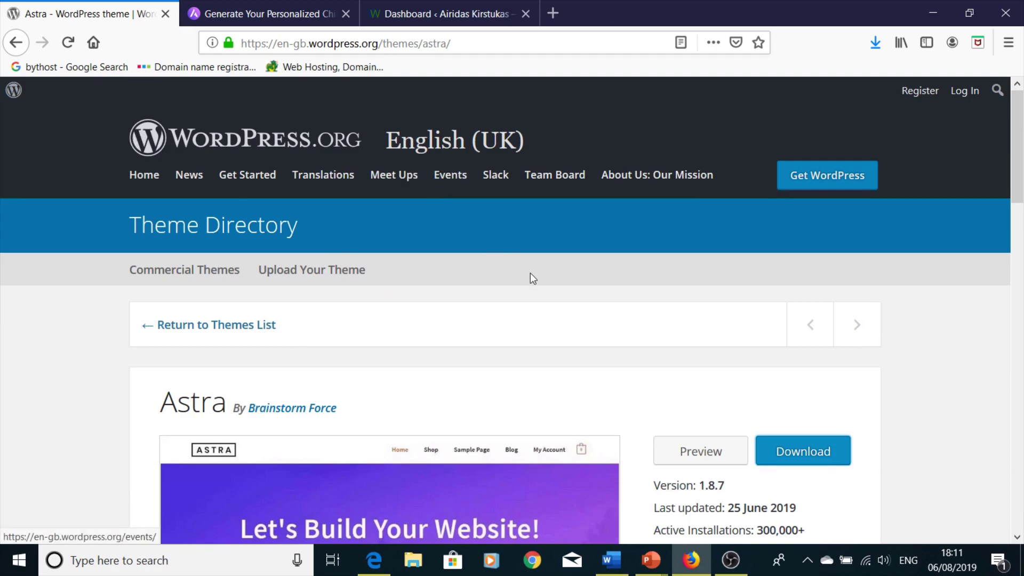
scroll(530, 273, "down", 3)
left_click(793, 292)
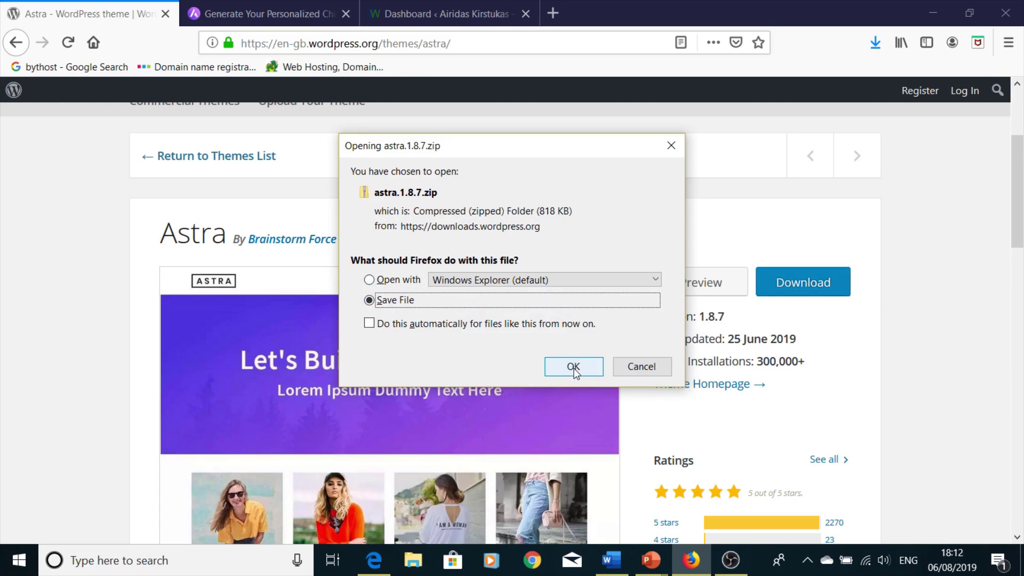
left_click(573, 368)
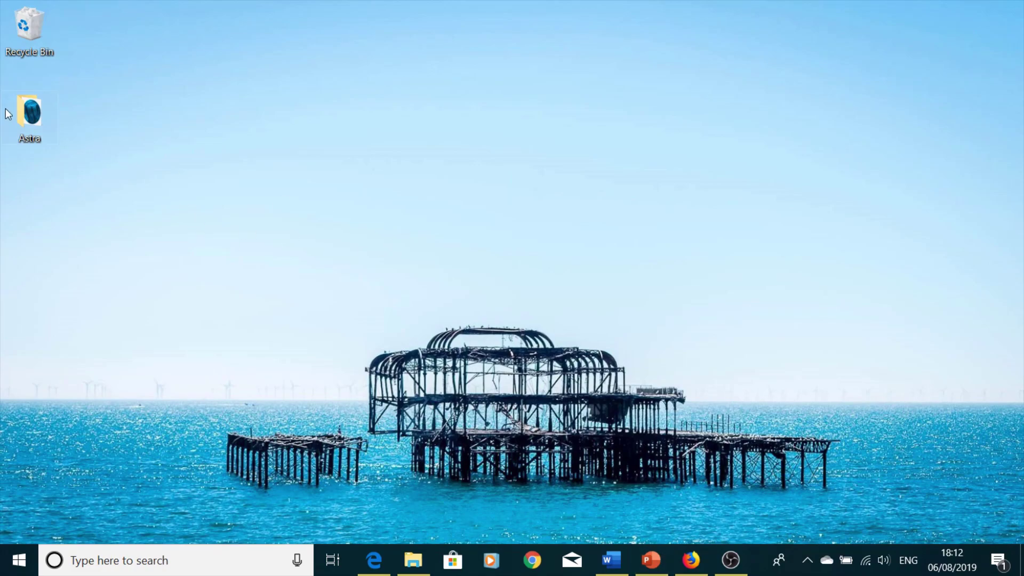
double_click(34, 114)
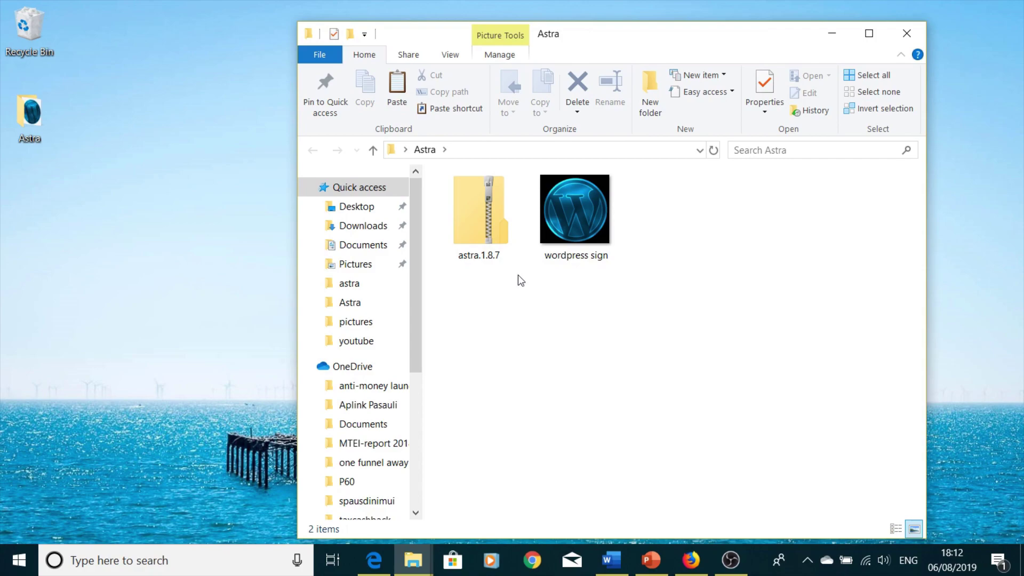
left_click(692, 561)
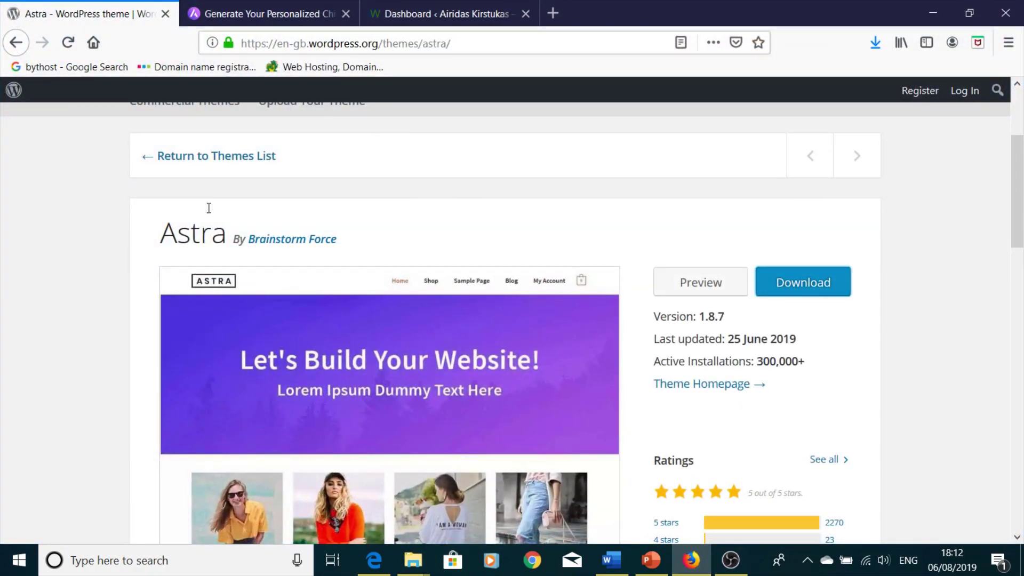
- Go from the Dashboard to Appearance > Themes > Add New and open the Upload Theme panel
left_click(418, 15)
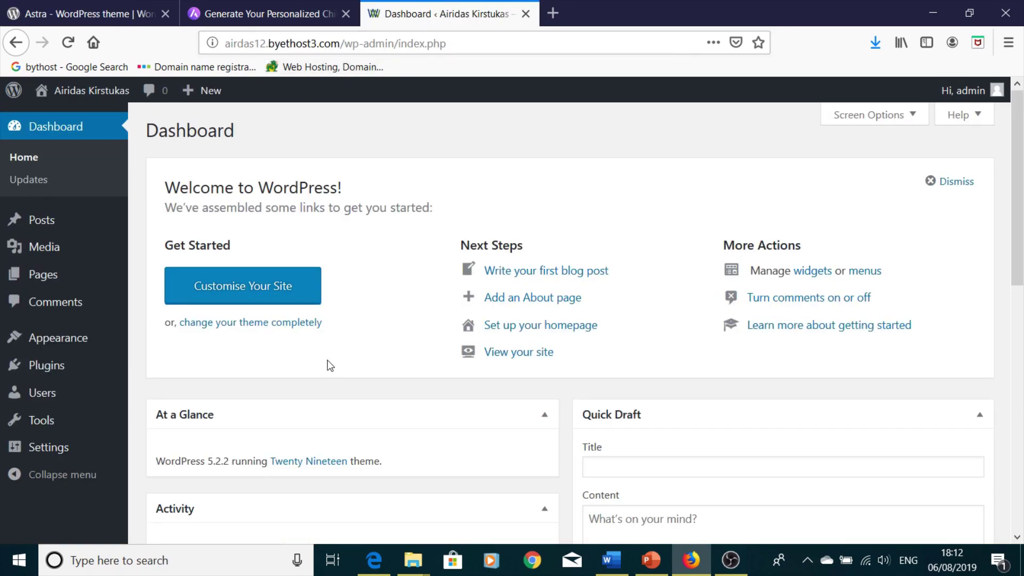
scroll(327, 361, "down", 5)
scroll(323, 356, "up", 5)
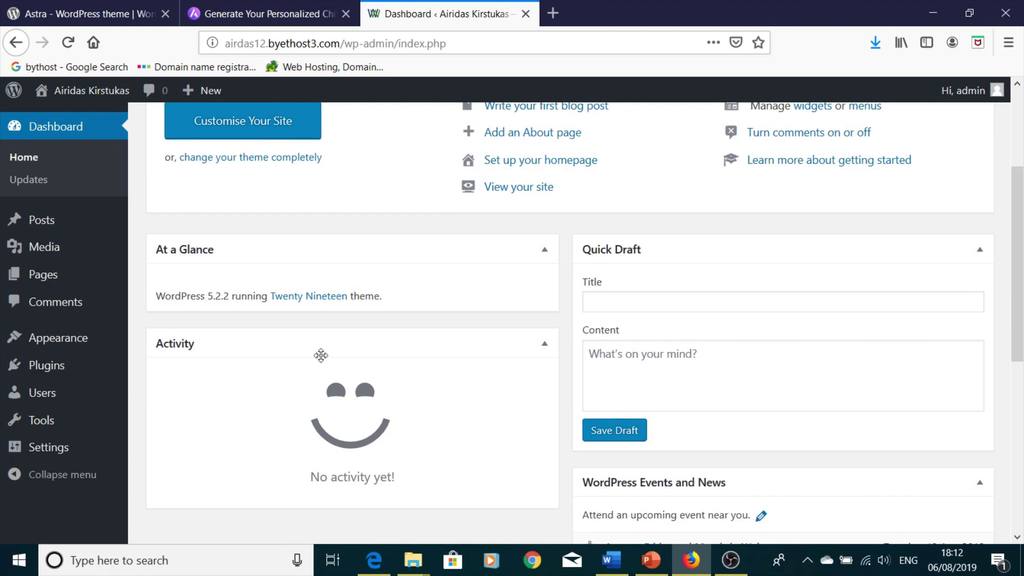
mouse_move(61, 344)
left_click(164, 341)
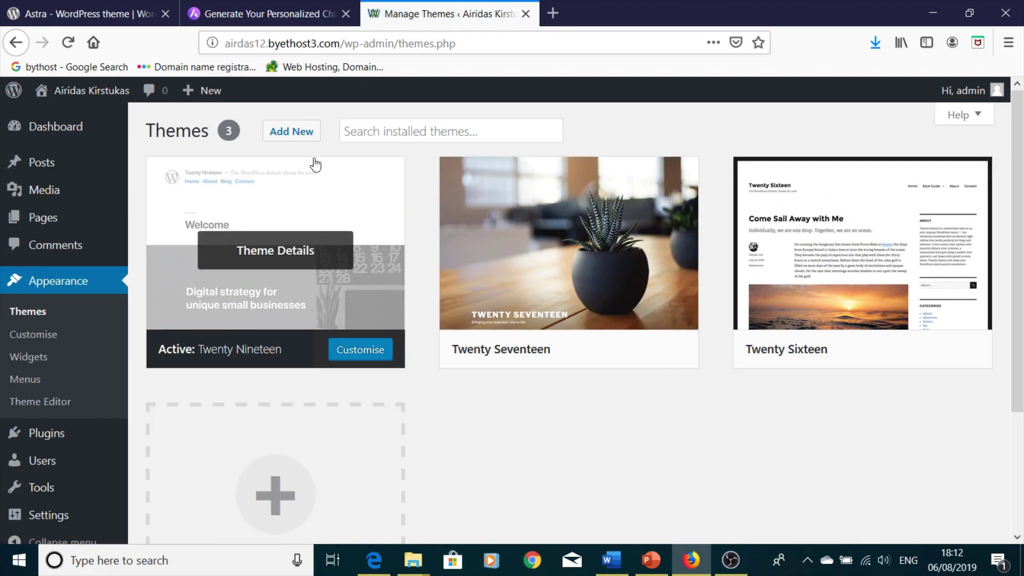
left_click(296, 136)
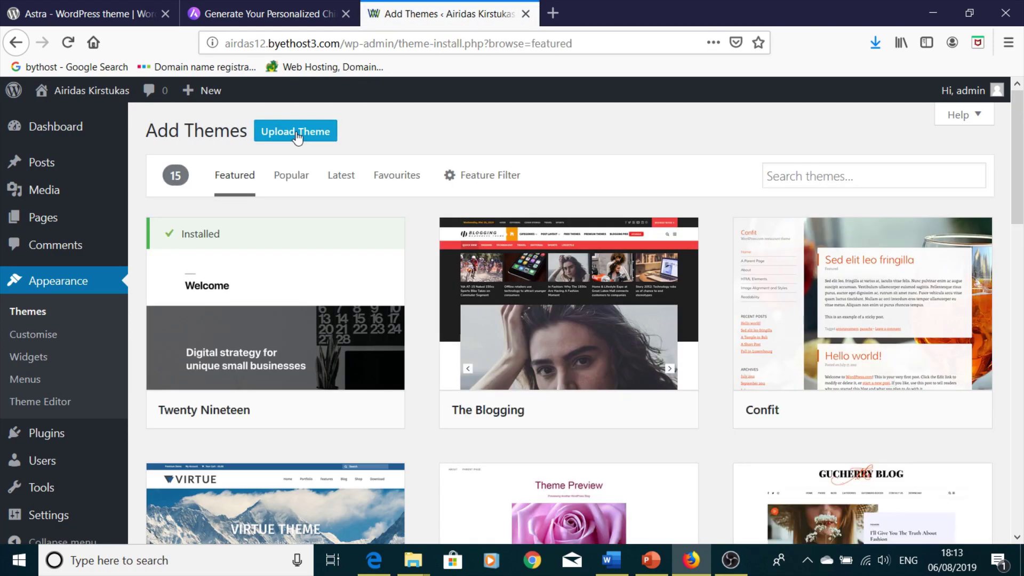
left_click(297, 133)
- Pick astra.1.8.7 from the Desktop's Astra folder as the theme file
left_click(450, 275)
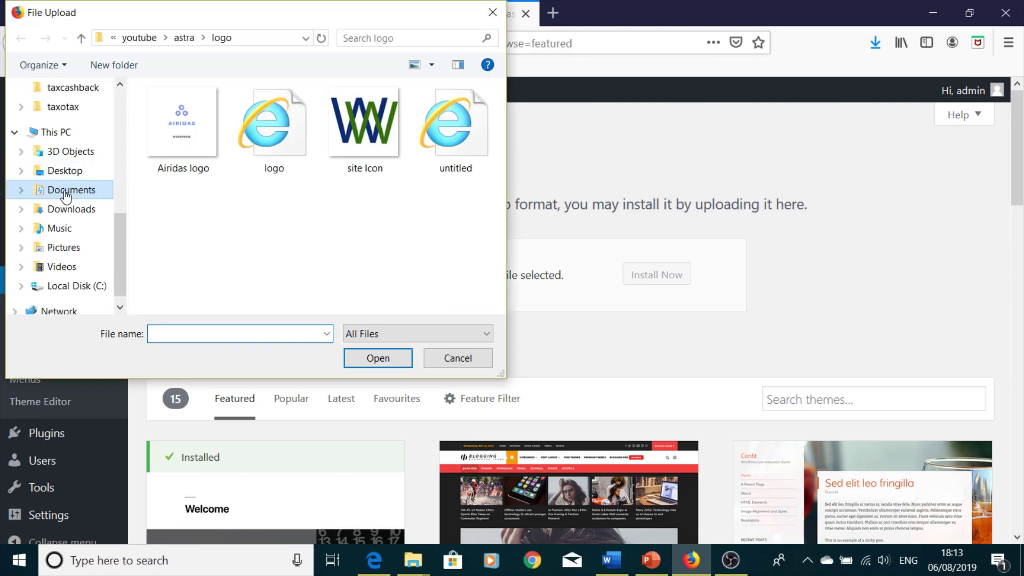
scroll(65, 187, "up", 6)
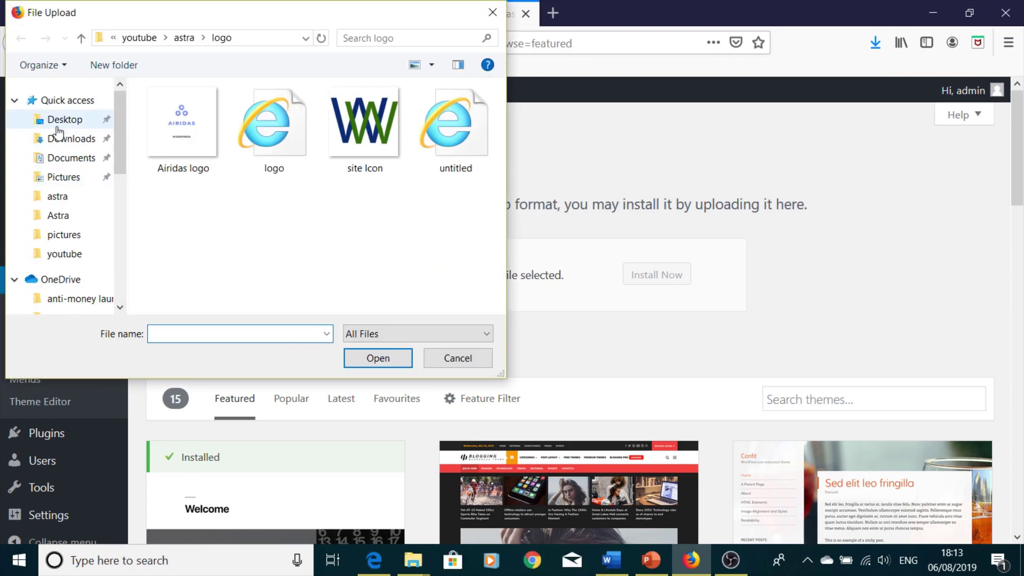
left_click(58, 124)
double_click(188, 152)
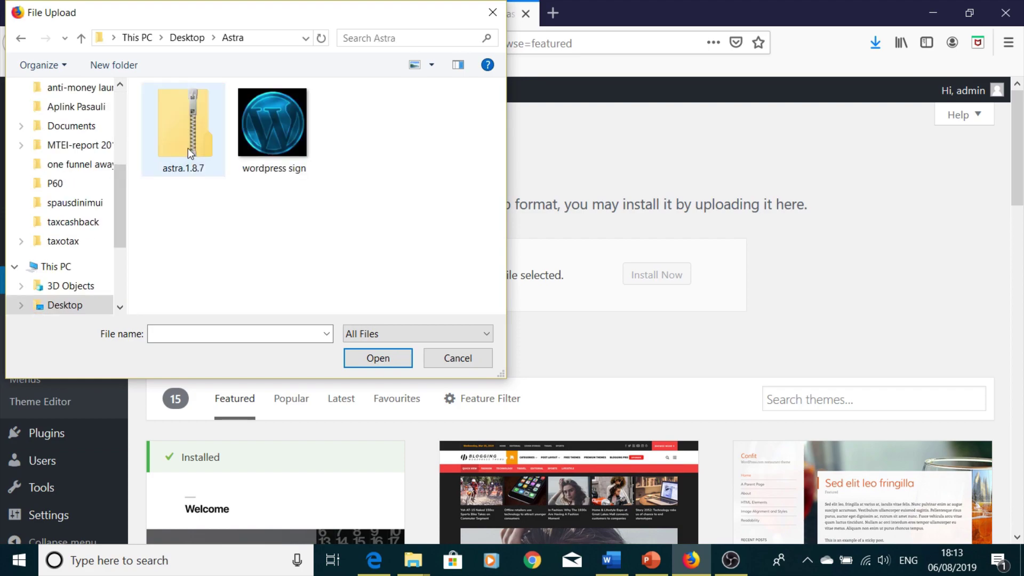
left_click(190, 150)
left_click(359, 358)
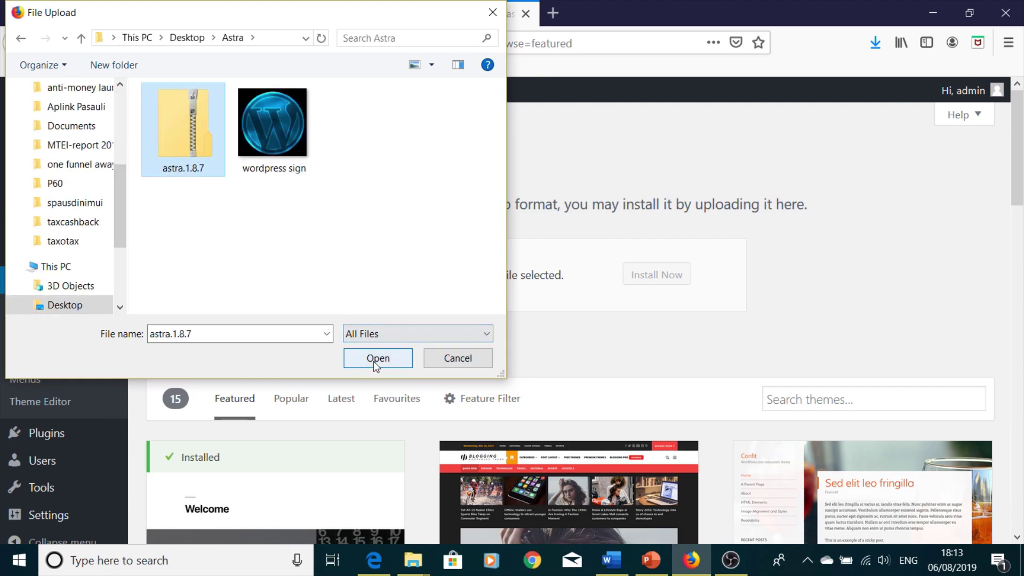
- Install the uploaded astra.1.8.7.zip and activate Astra once installation finishes
left_click(661, 278)
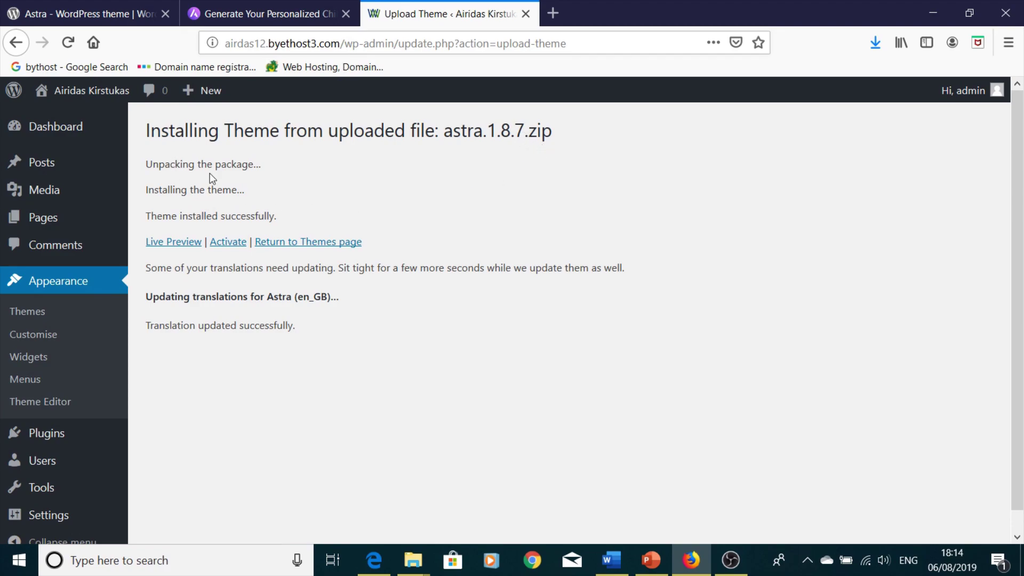
left_click(229, 243)
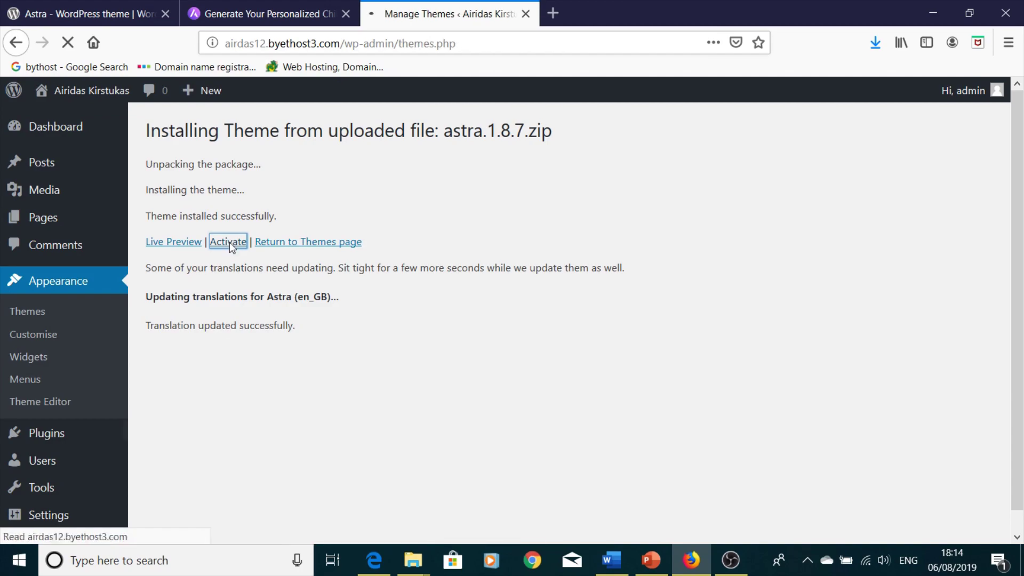
scroll(372, 355, "down", 1)
scroll(372, 356, "down", 3)
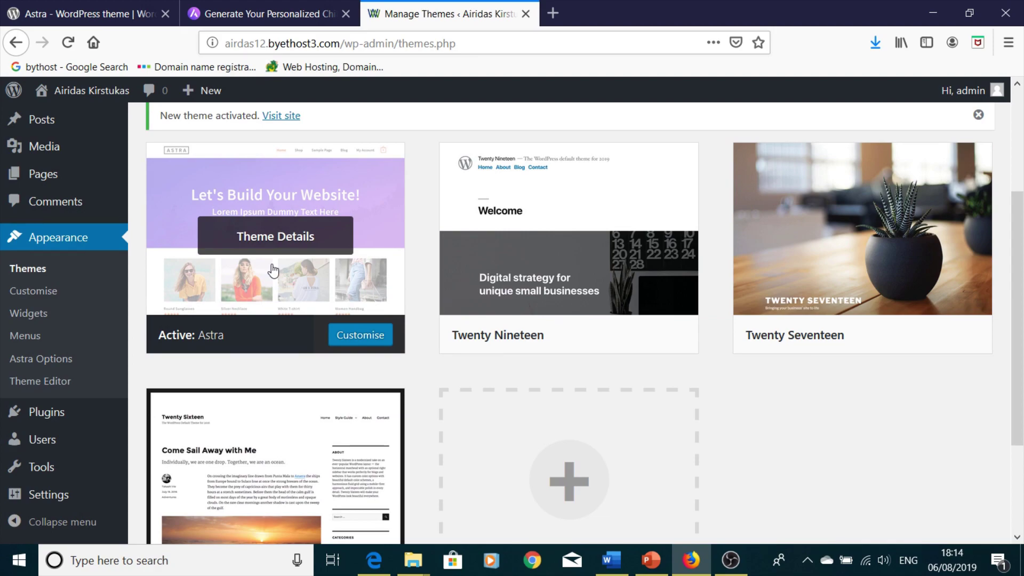
- Open the Astra Theme Details and jump to Widgets to view its sidebar, header and footer areas
left_click(302, 271)
scroll(517, 258, "down", 4)
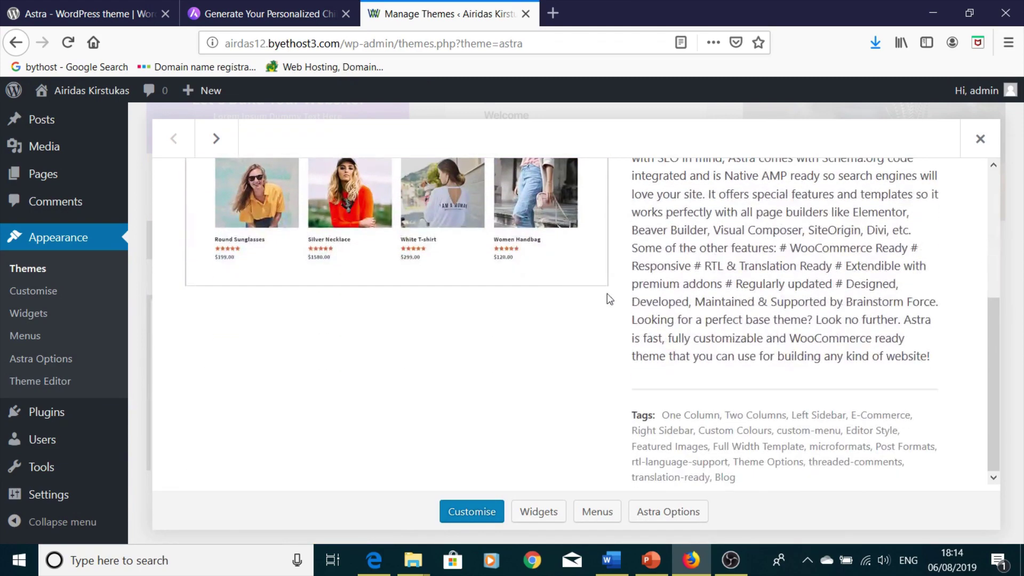
scroll(739, 351, "up", 5)
scroll(640, 427, "down", 5)
left_click(527, 514)
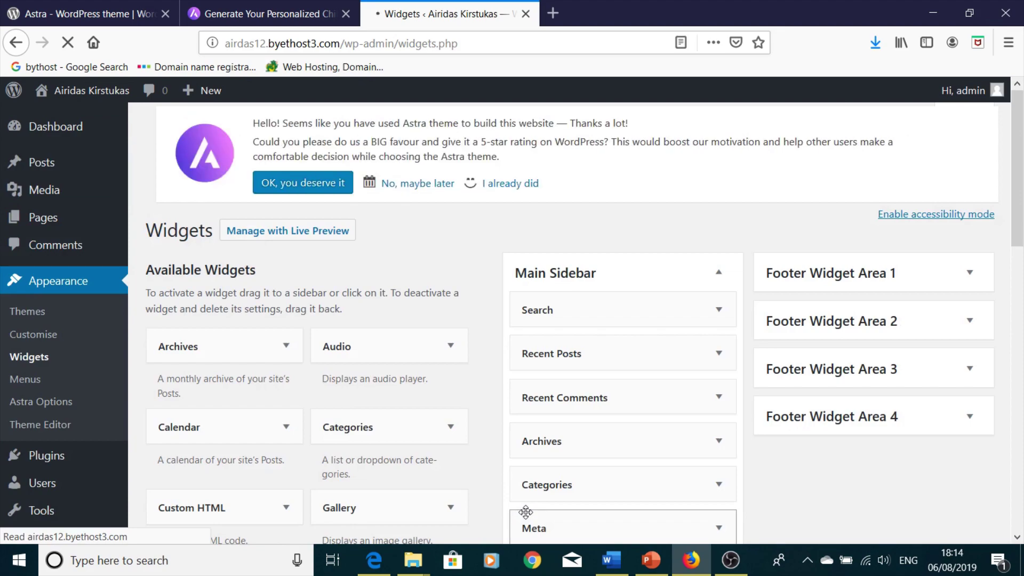
scroll(505, 350, "down", 5)
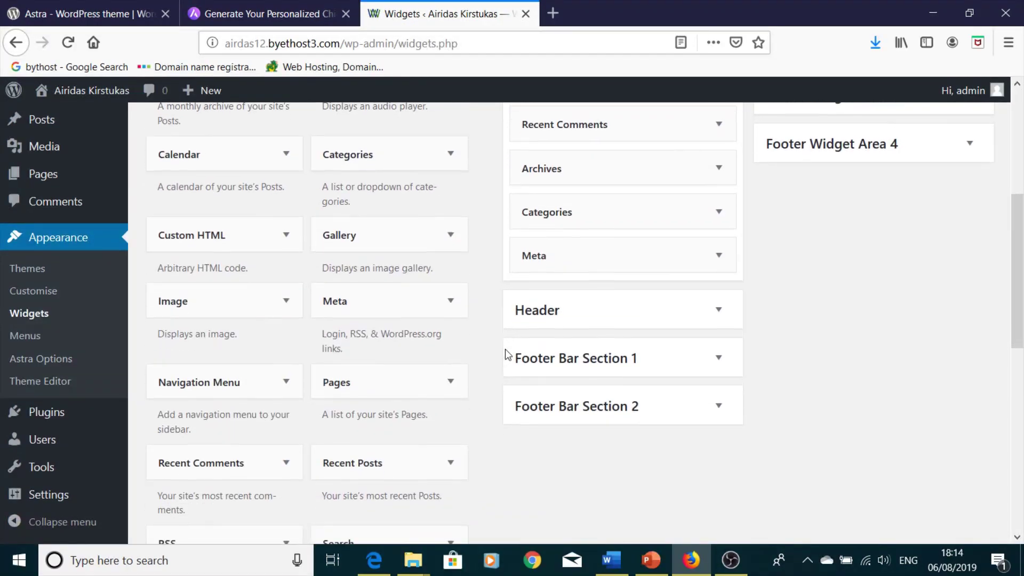
scroll(505, 352, "up", 4)
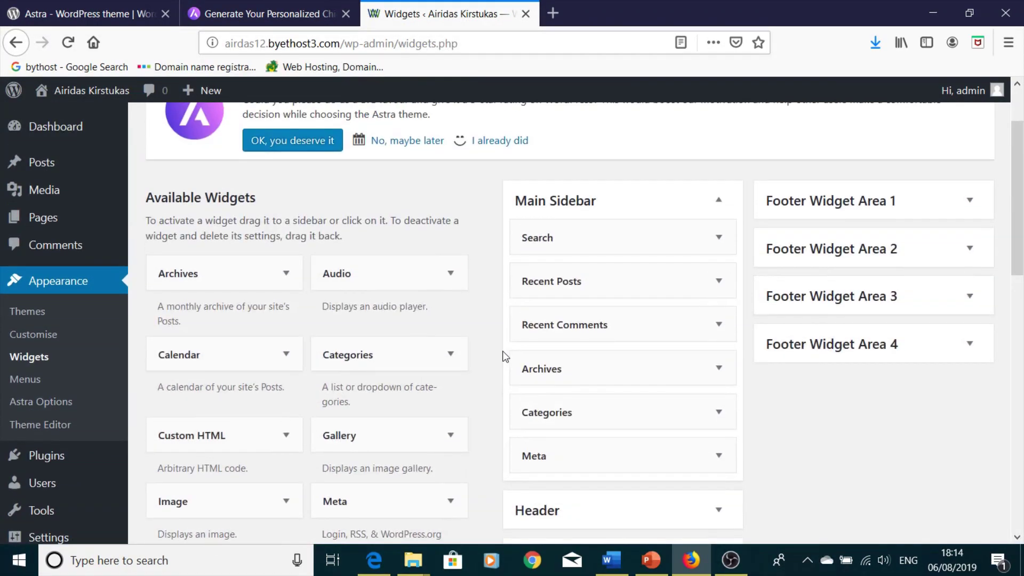
- Open Appearance > Astra Options and scroll through its Customiser links and Astra Pro list
left_click(52, 405)
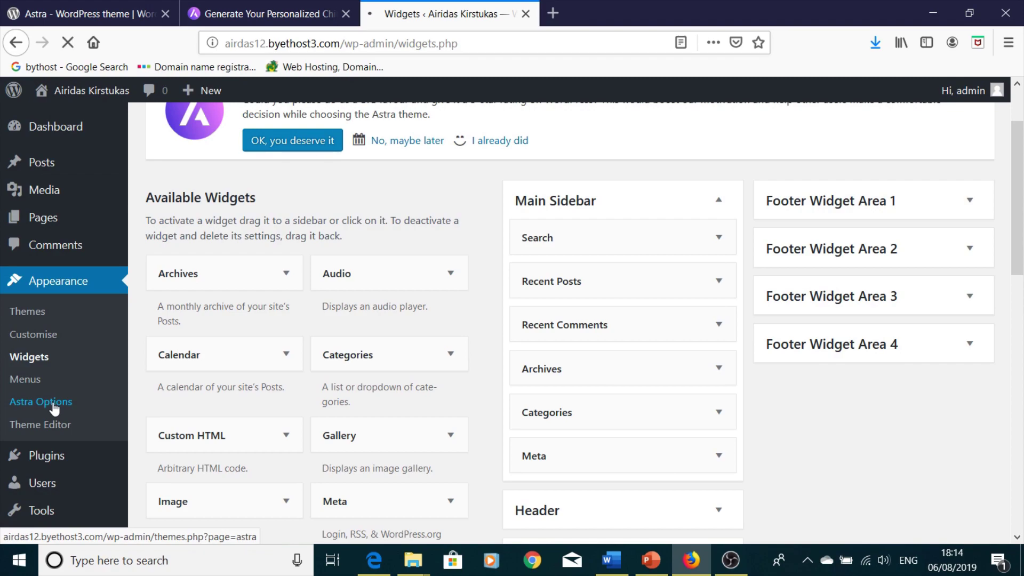
scroll(610, 317, "down", 8)
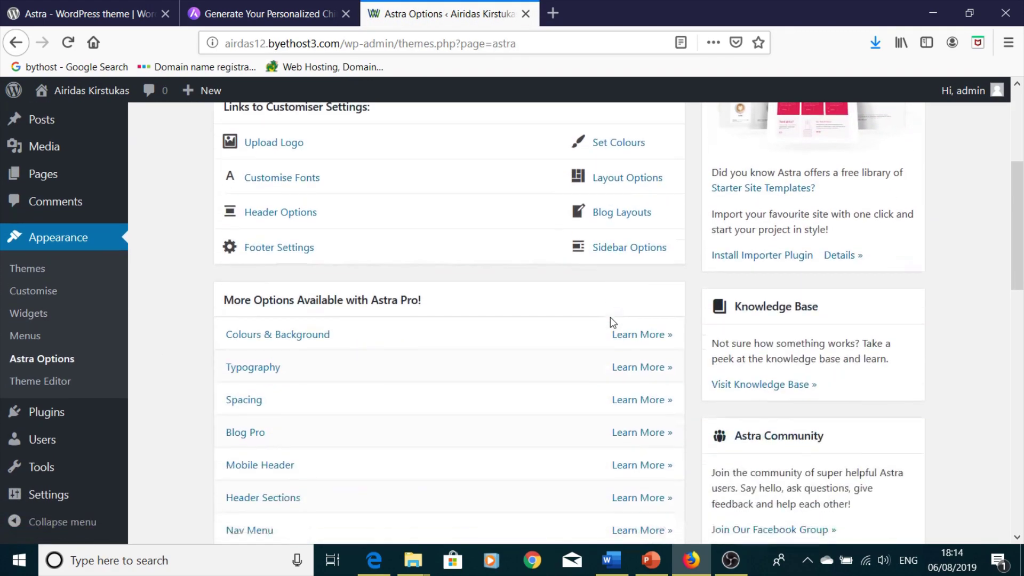
scroll(590, 394, "up", 8)
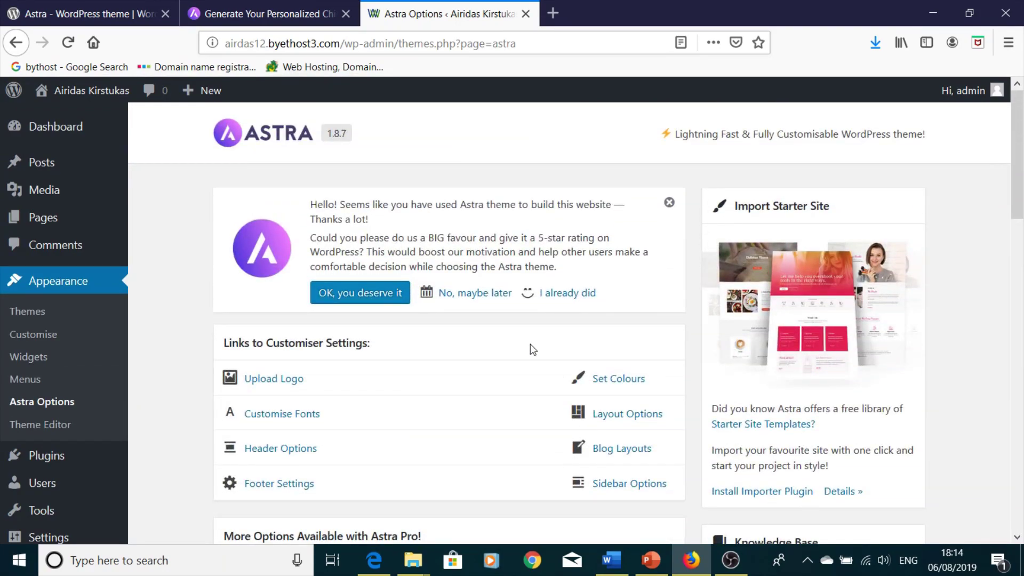
scroll(531, 345, "down", 8)
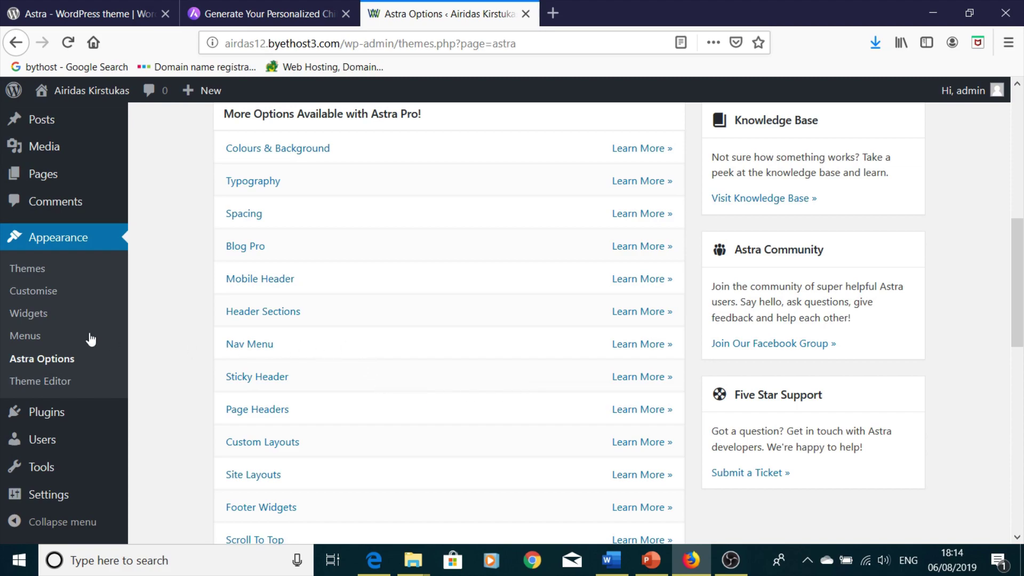
scroll(323, 320, "up", 8)
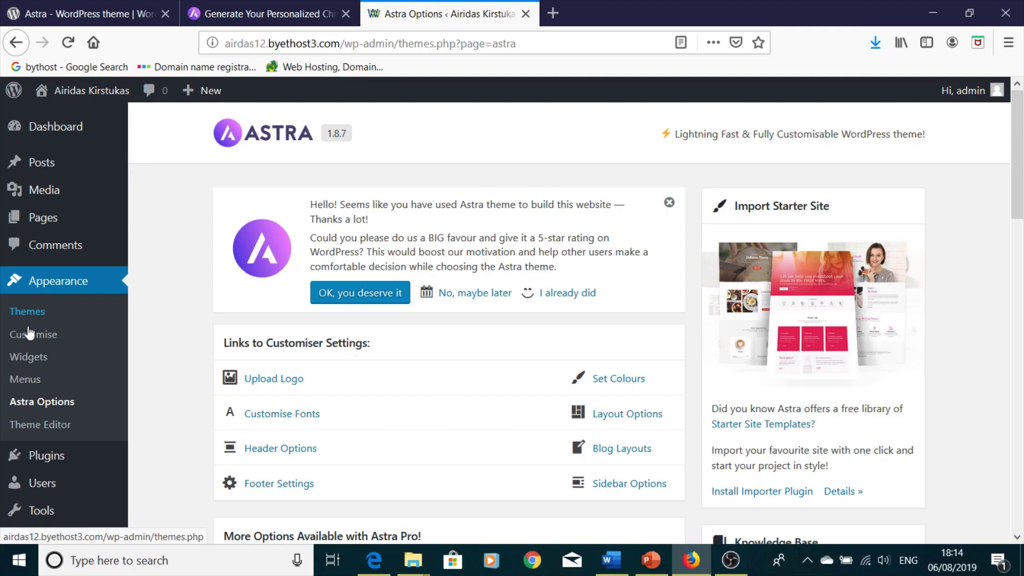
- Delete Astra from its Theme Details on the Themes page and confirm the deletion prompt
left_click(43, 318)
scroll(581, 395, "down", 2)
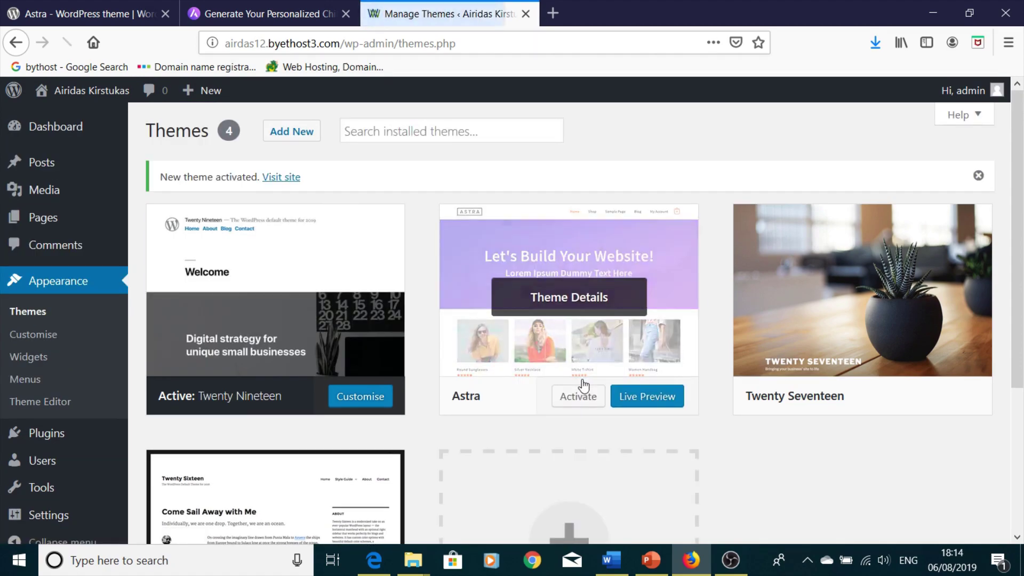
mouse_move(621, 345)
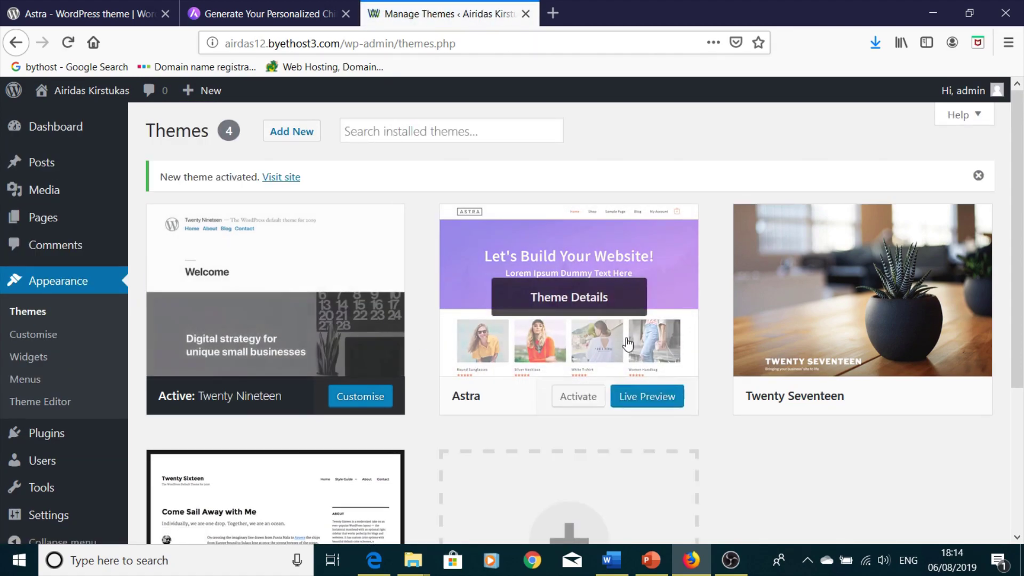
left_click(595, 359)
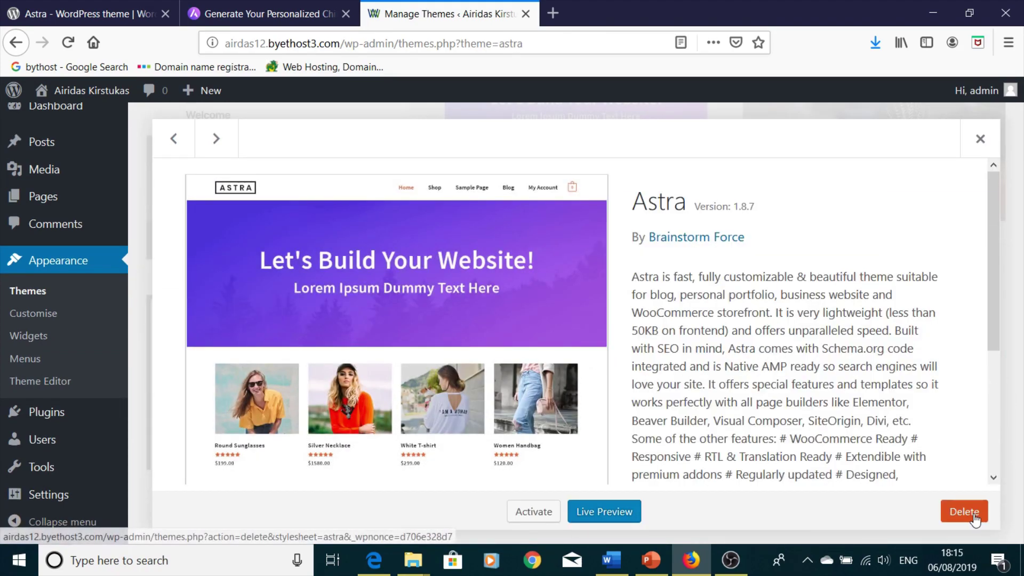
left_click(972, 512)
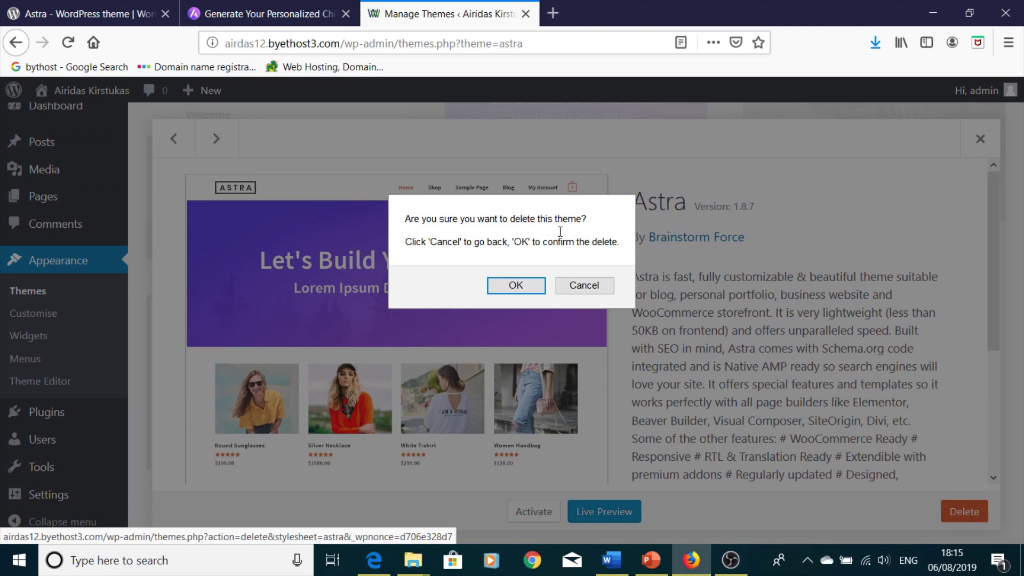
left_click(509, 286)
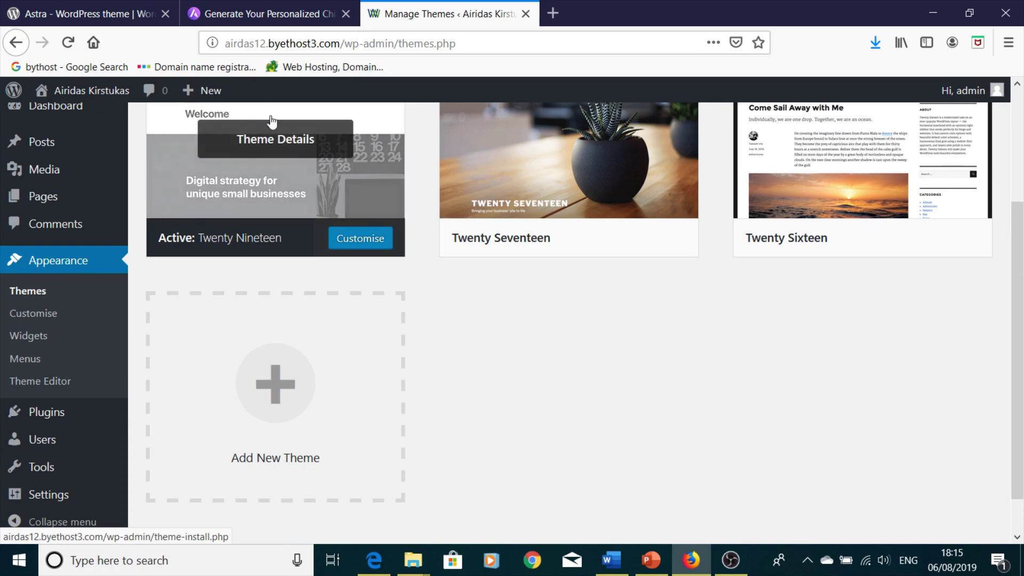
- Enter 'Version 1' as the child theme name in the Astra Child Theme Generator
left_click(246, 16)
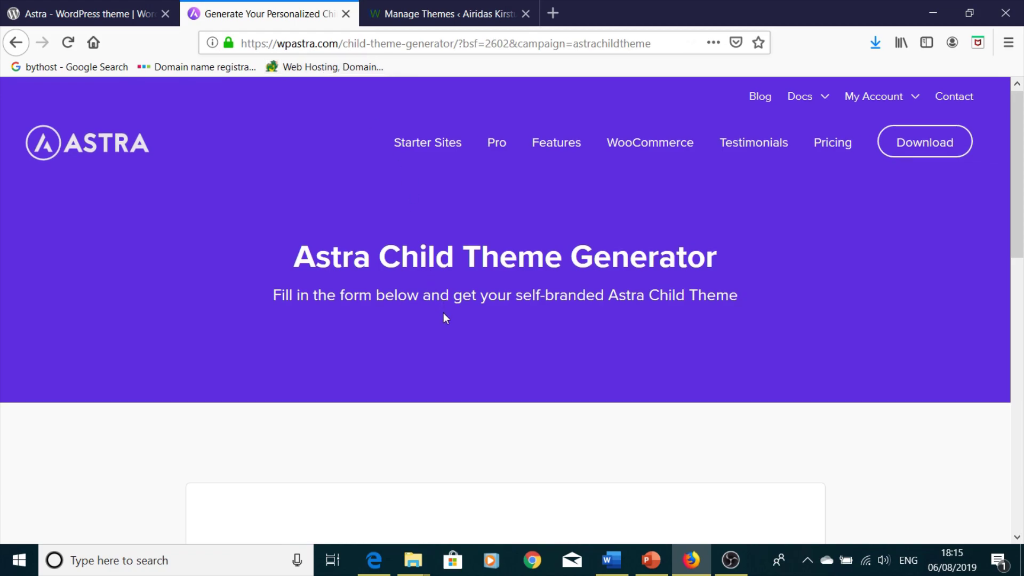
scroll(443, 314, "down", 6)
scroll(445, 325, "up", 6)
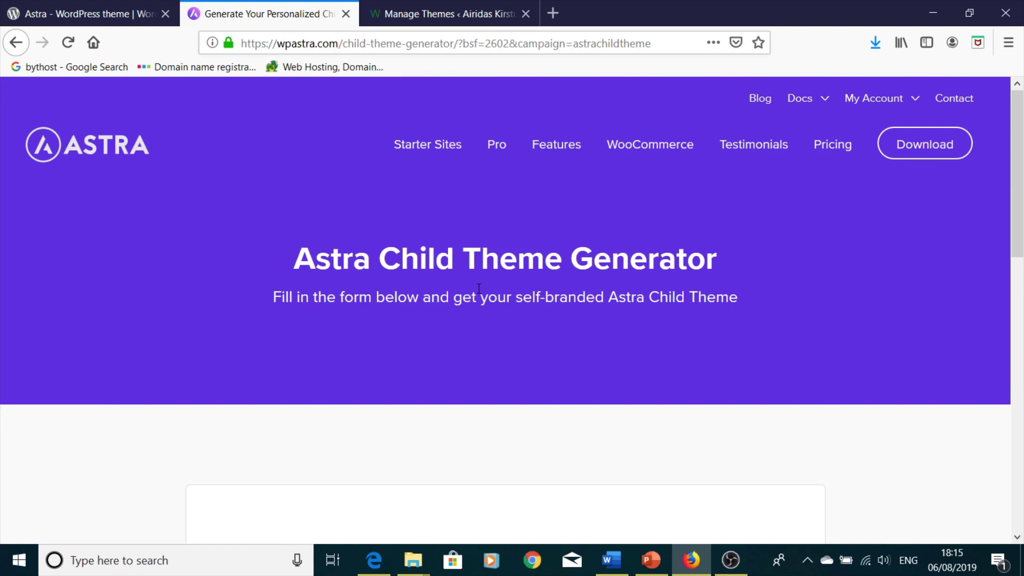
scroll(714, 299, "down", 6)
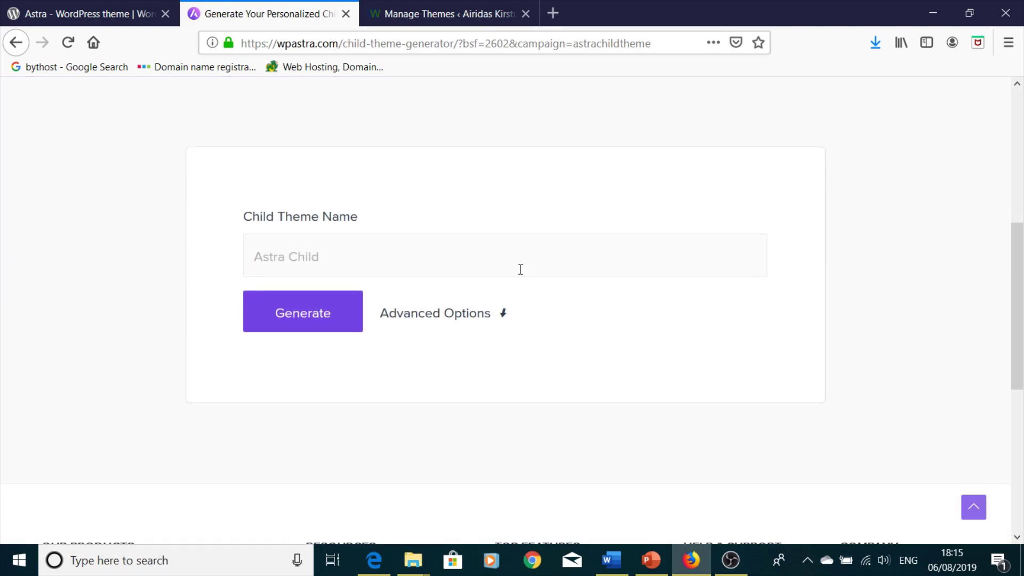
left_click(372, 263)
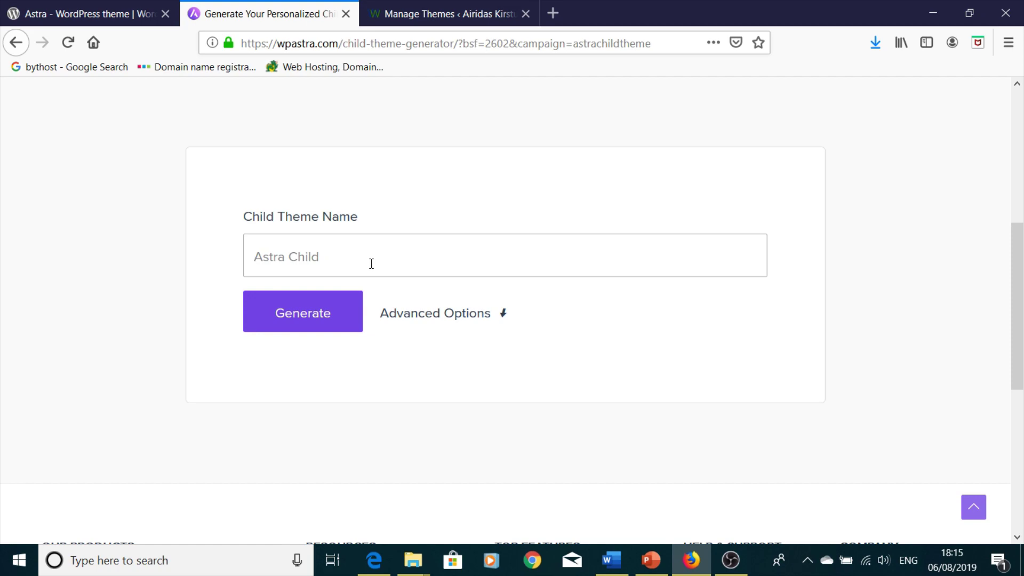
type("Version 1")
- Expand the advanced settings, enter the author's name, and scroll to the Screenshot field
left_click(464, 320)
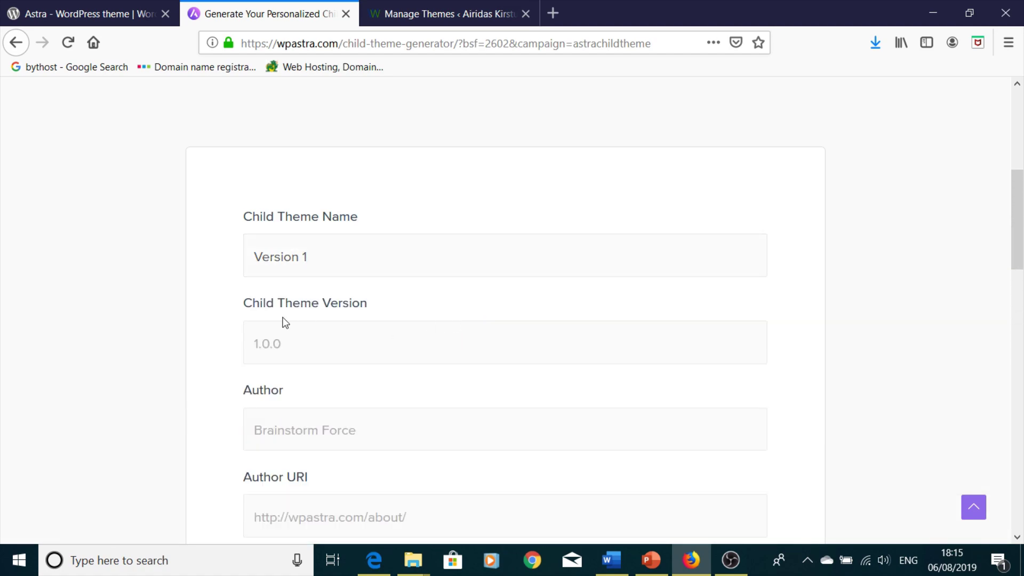
scroll(262, 315, "down", 1)
scroll(261, 315, "down", 2)
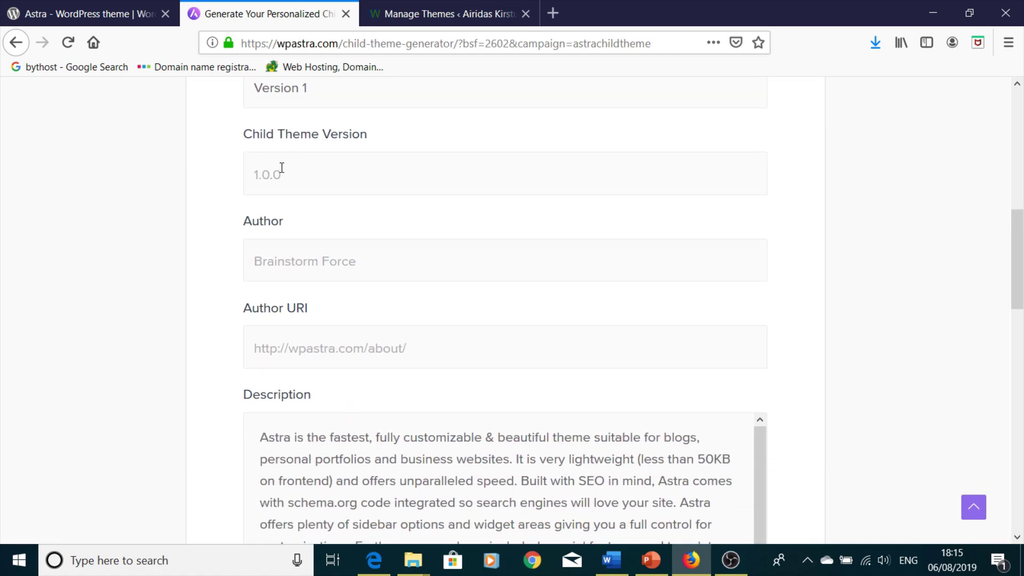
left_click(362, 265)
type("Airidas Astra")
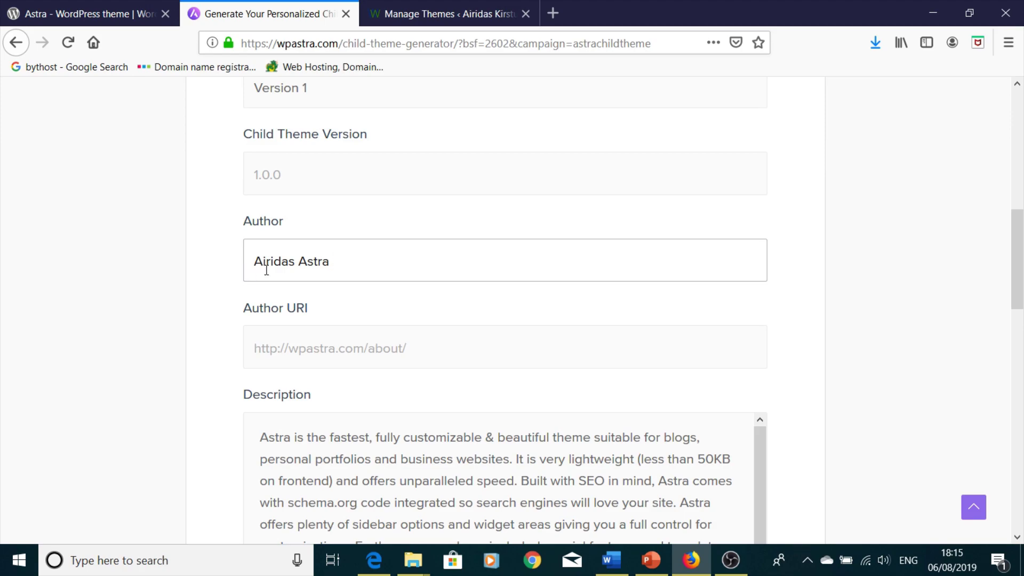
scroll(277, 269, "down", 3)
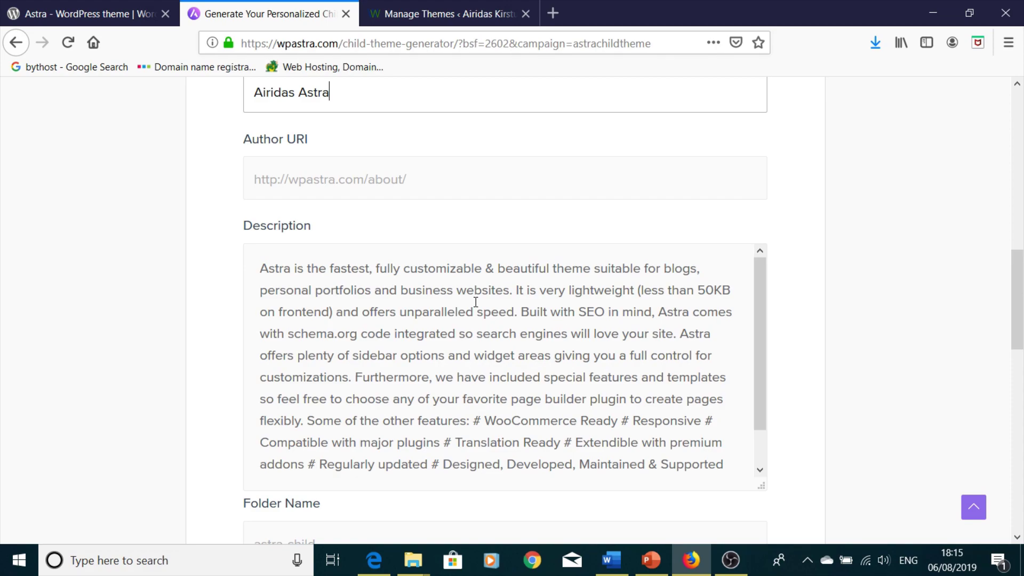
scroll(475, 302, "down", 1)
scroll(507, 308, "down", 6)
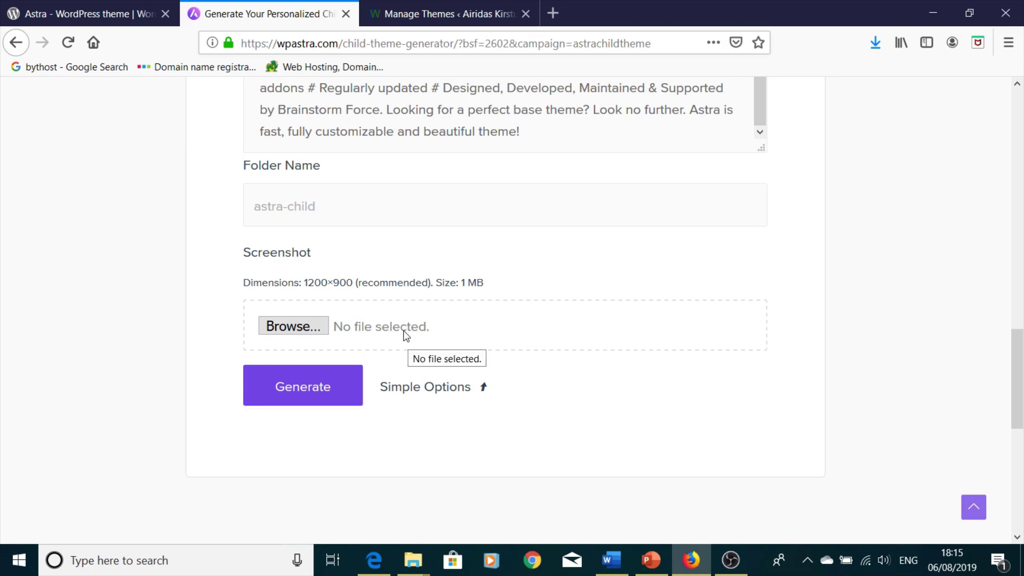
- Attach 'wordpress sign.png' from the Desktop\Astra folder as the theme screenshot
left_click(294, 327)
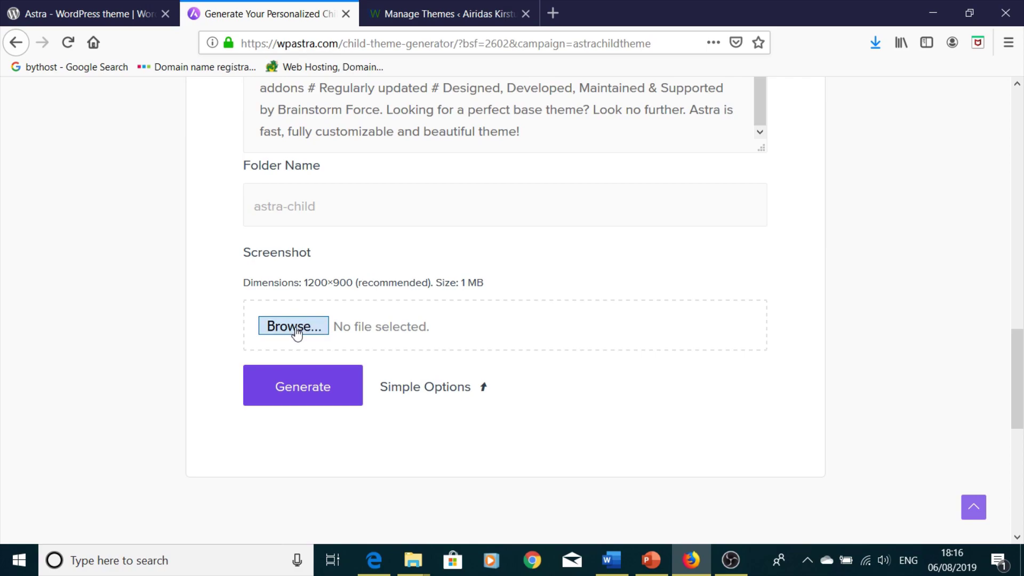
double_click(176, 124)
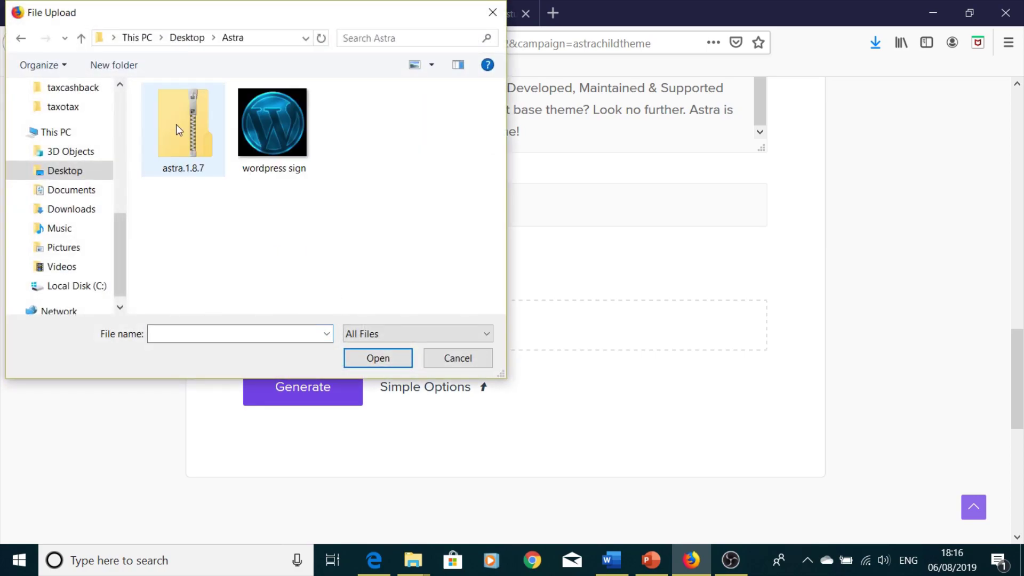
left_click(308, 130)
left_click(378, 358)
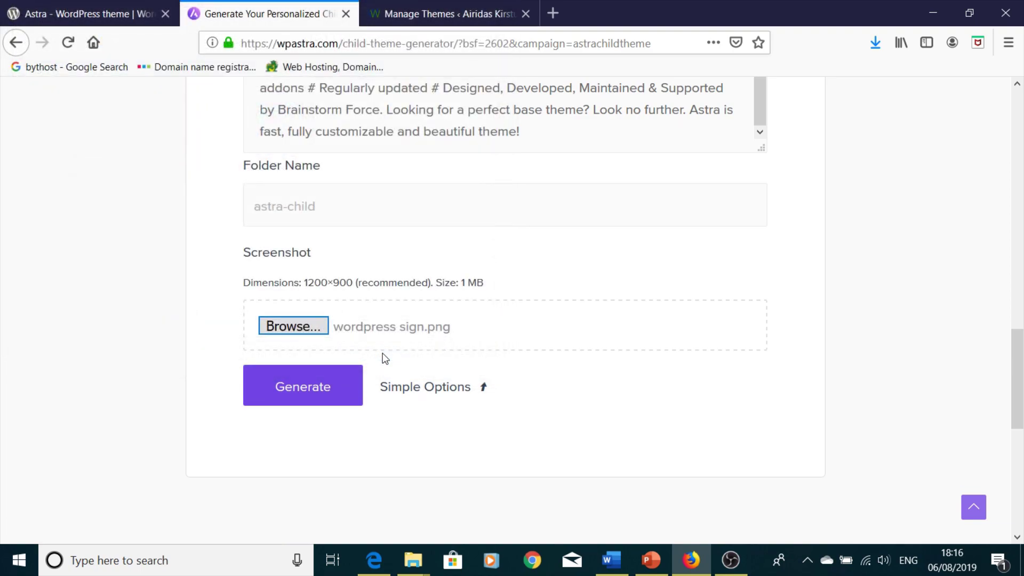
- Generate the child theme and save the resulting astra-child.zip locally
left_click(313, 400)
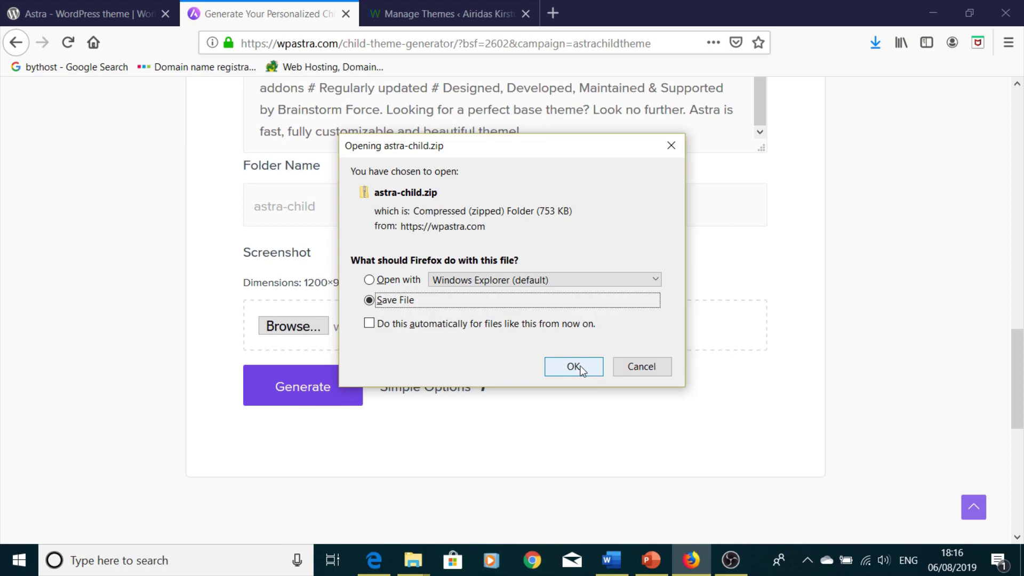
left_click(574, 367)
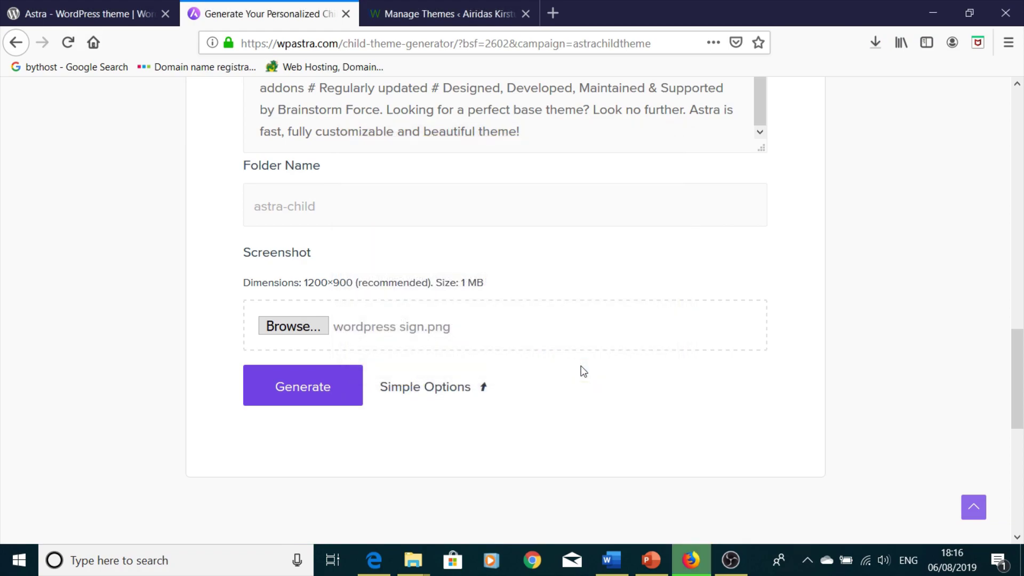
scroll(574, 347, "up", 10)
scroll(572, 345, "down", 9)
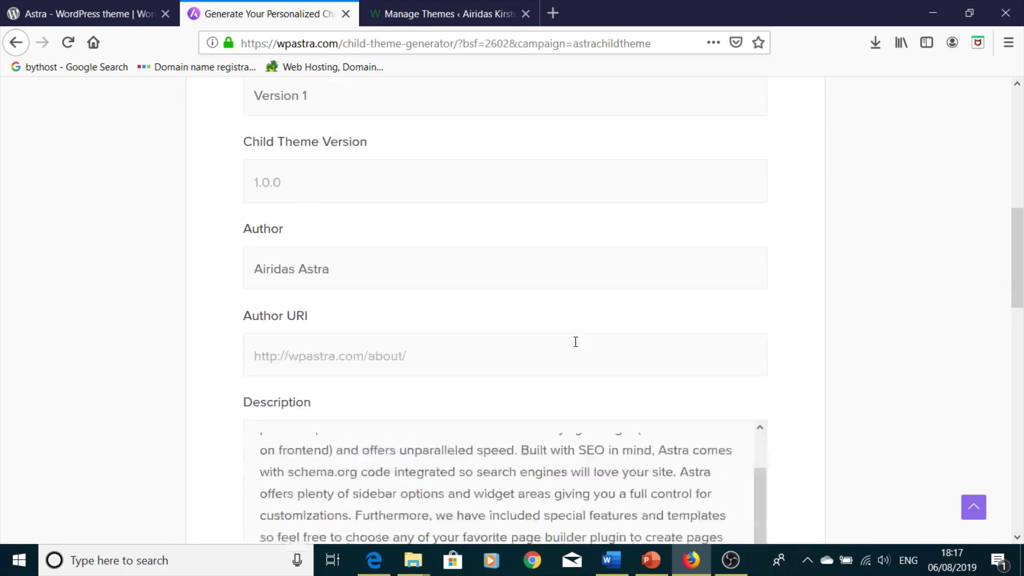
mouse_move(414, 560)
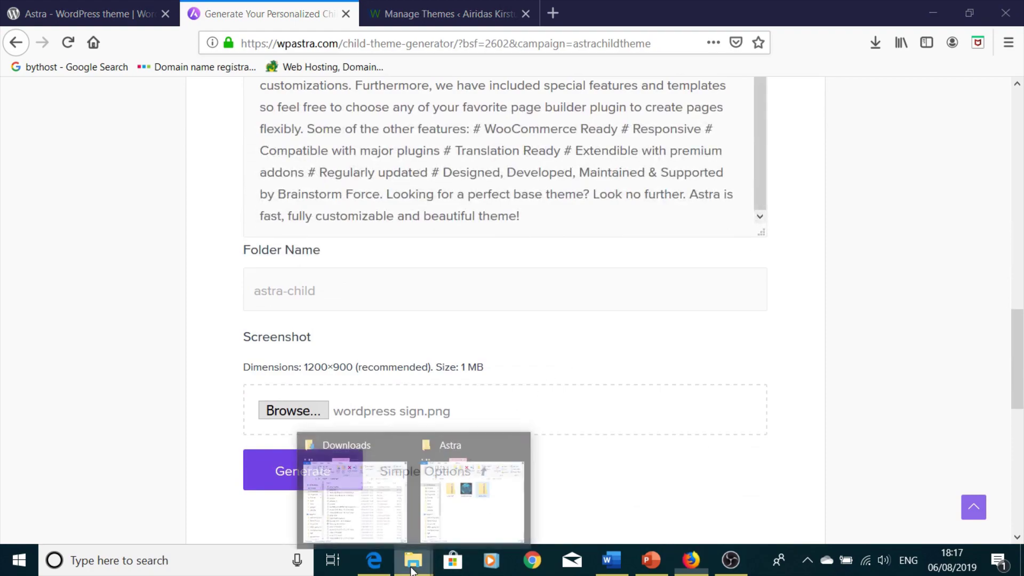
left_click(444, 534)
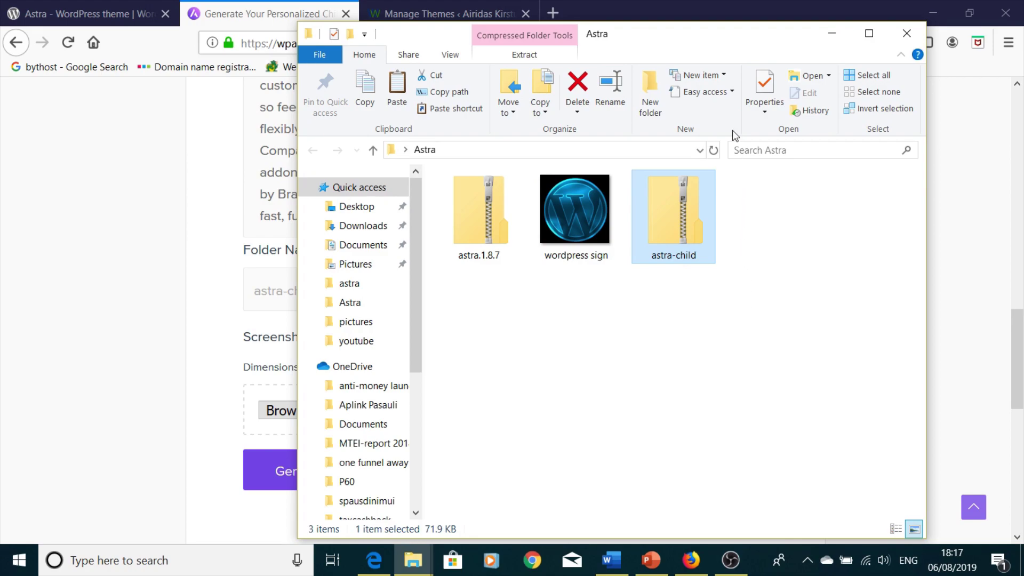
left_click(835, 34)
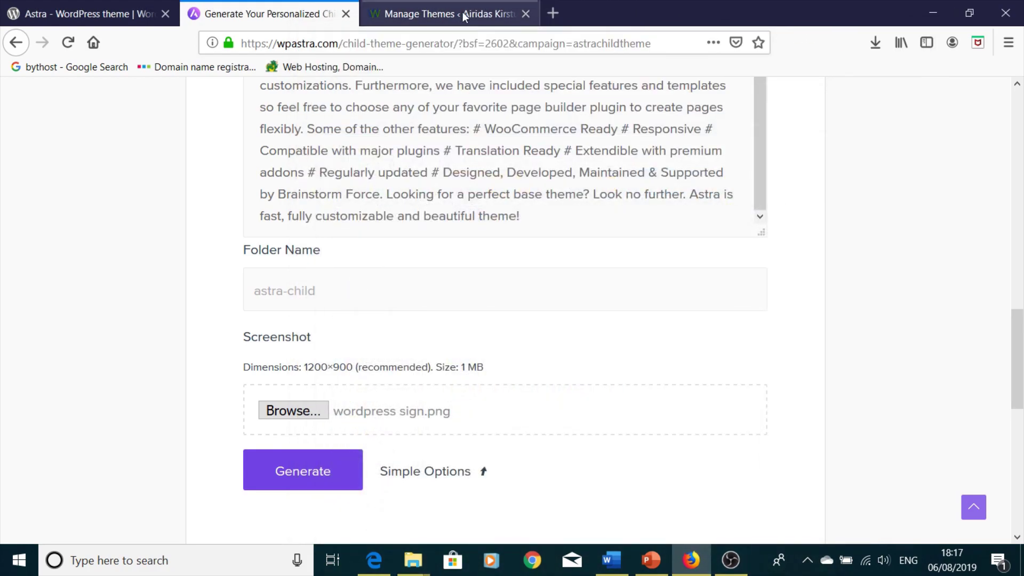
- Upload and install astra-child.zip with parent Astra 1.8.7, then activate the child theme
left_click(459, 14)
scroll(304, 367, "up", 3)
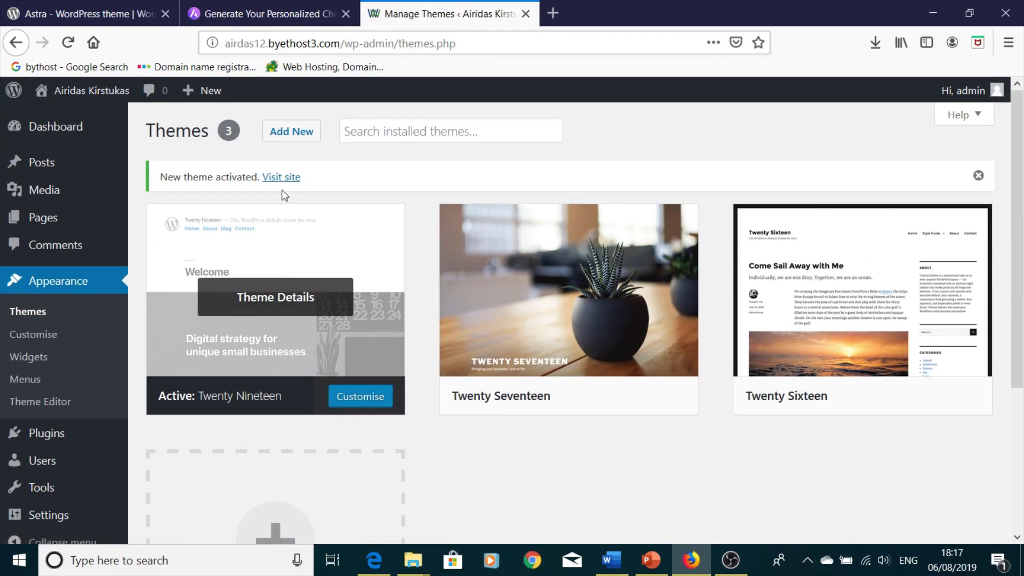
left_click(303, 142)
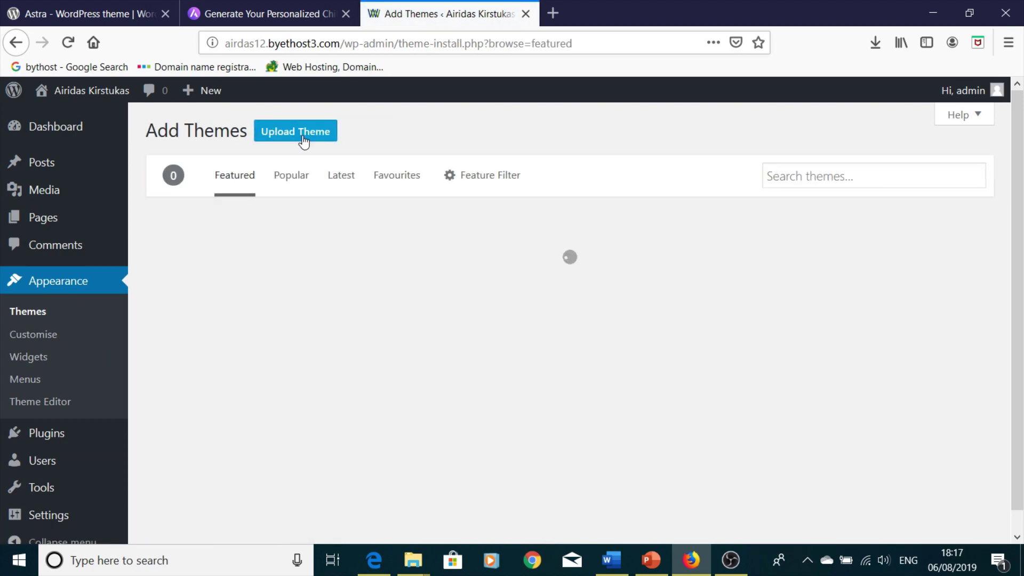
left_click(304, 142)
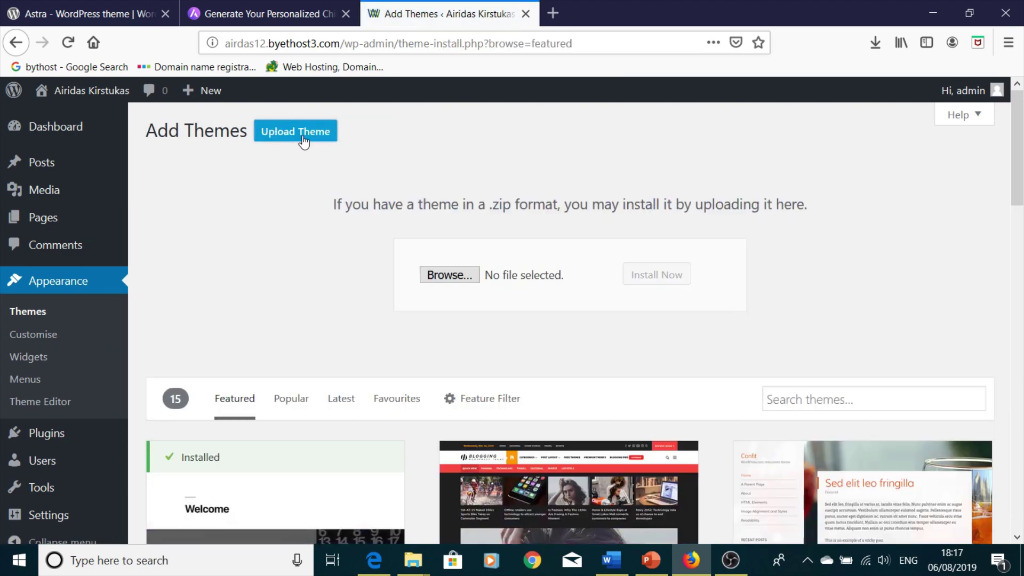
left_click(457, 275)
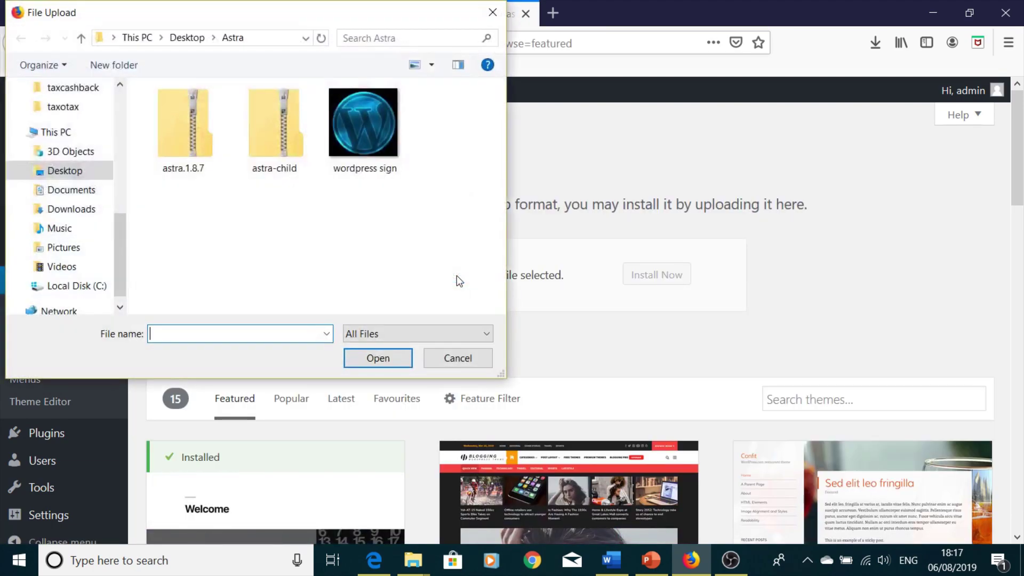
left_click(279, 143)
left_click(371, 356)
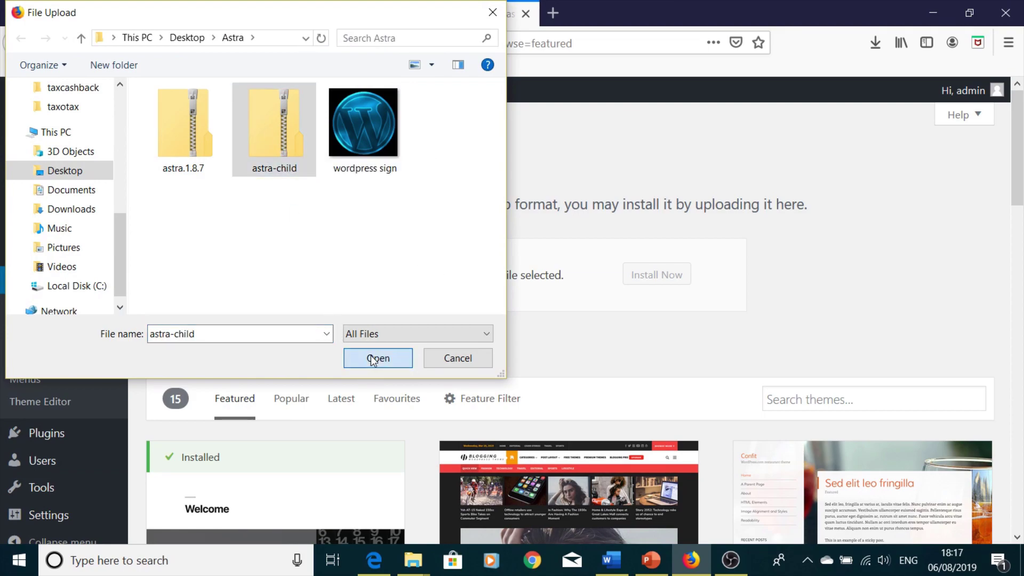
left_click(644, 284)
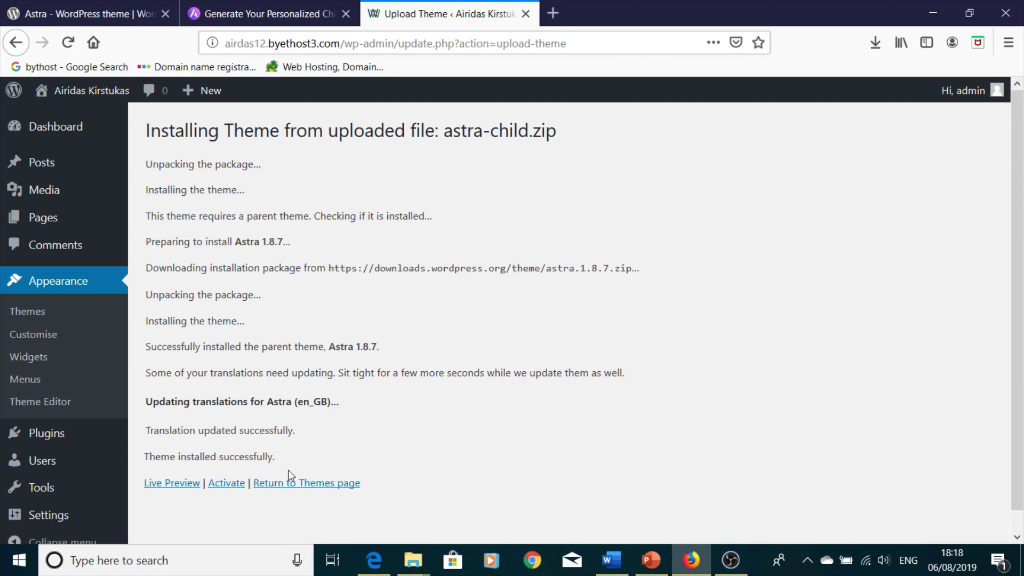
left_click(223, 485)
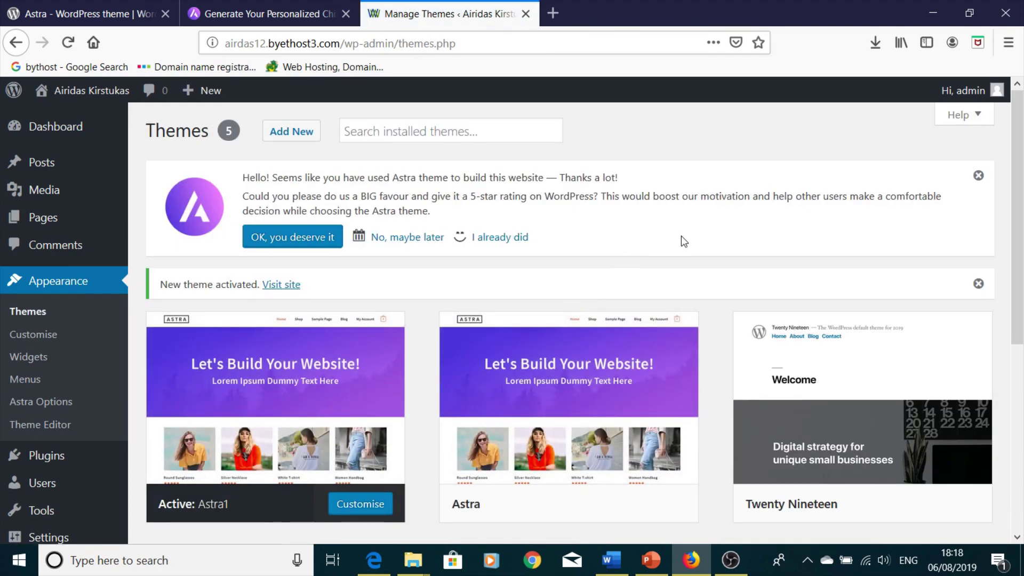
- Scroll the Themes page to confirm Astra1 is now the active theme
scroll(699, 238, "down", 5)
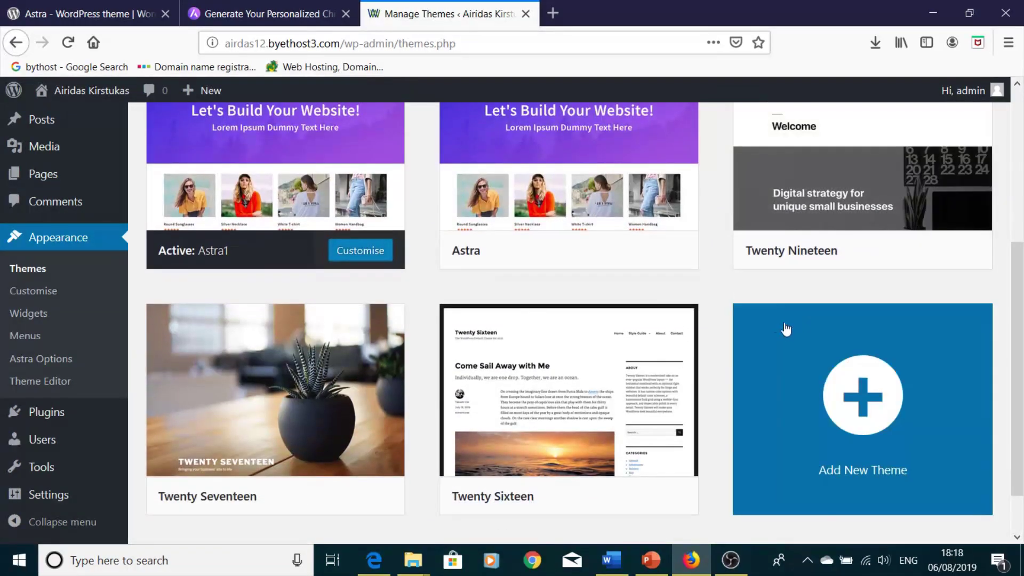
scroll(331, 373, "up", 3)
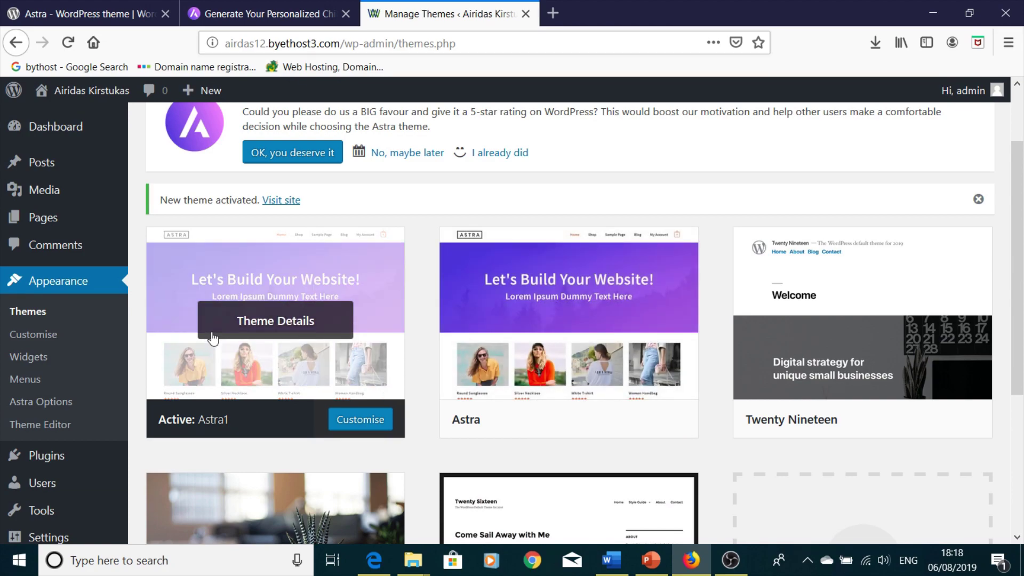
scroll(213, 338, "down", 4)
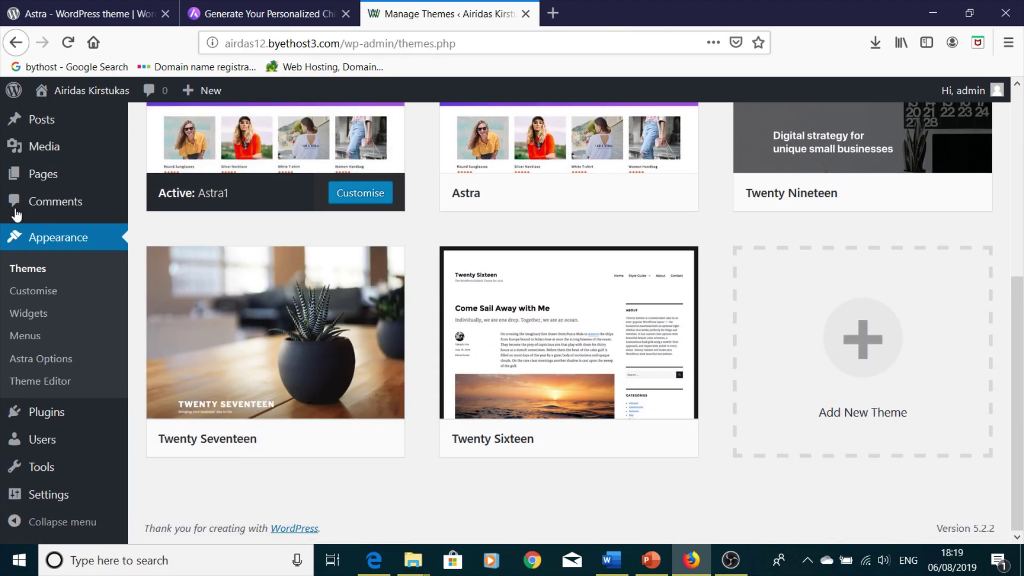
scroll(16, 214, "up", 5)
mouse_move(64, 129)
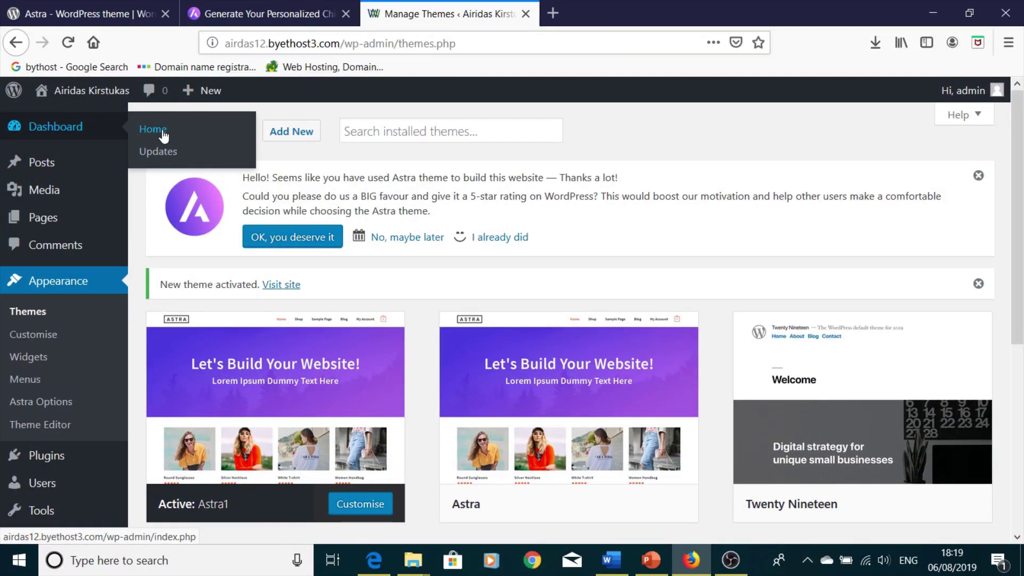
- View the live homepage, then open the Customizer showing Astra's Layout, Typography, Buttons and Menus sections
mouse_move(107, 94)
left_click(69, 130)
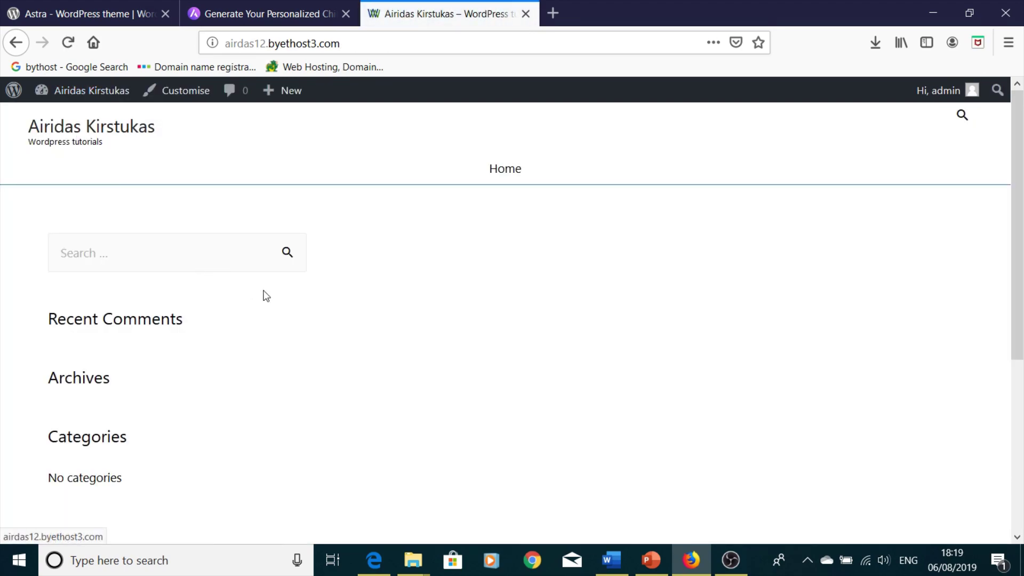
scroll(582, 344, "down", 5)
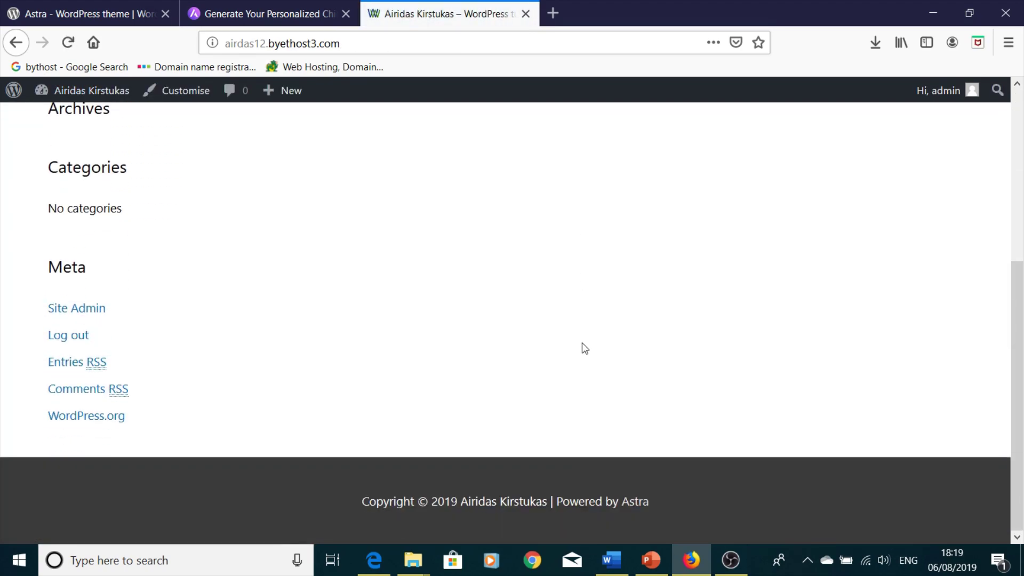
scroll(581, 342, "up", 5)
left_click(188, 91)
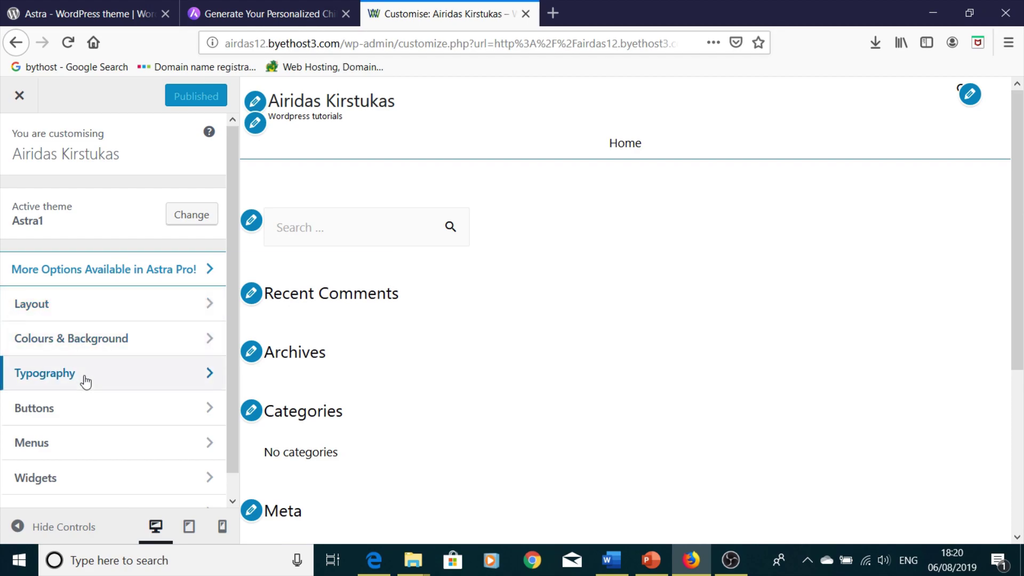
scroll(108, 442, "down", 1)
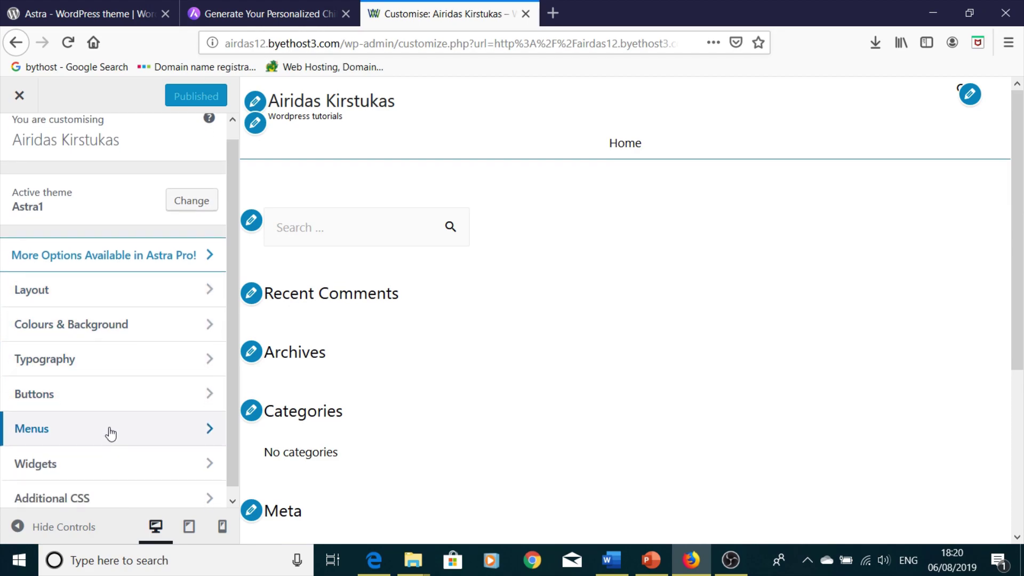